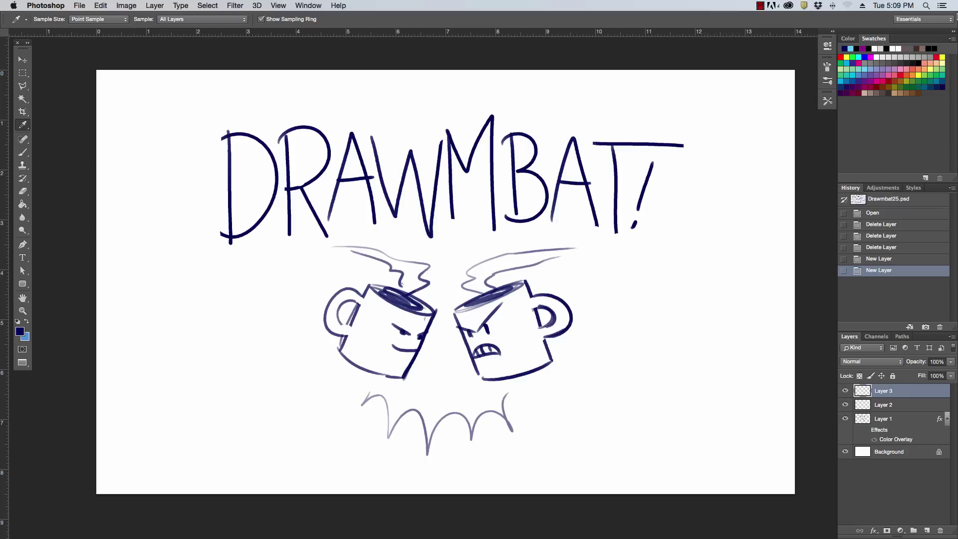
Step: Hide the mug drawing on Layer 1, keep Layer 3 visible, and make Layer 2 active
click(845, 391)
click(845, 391)
click(845, 419)
click(861, 402)
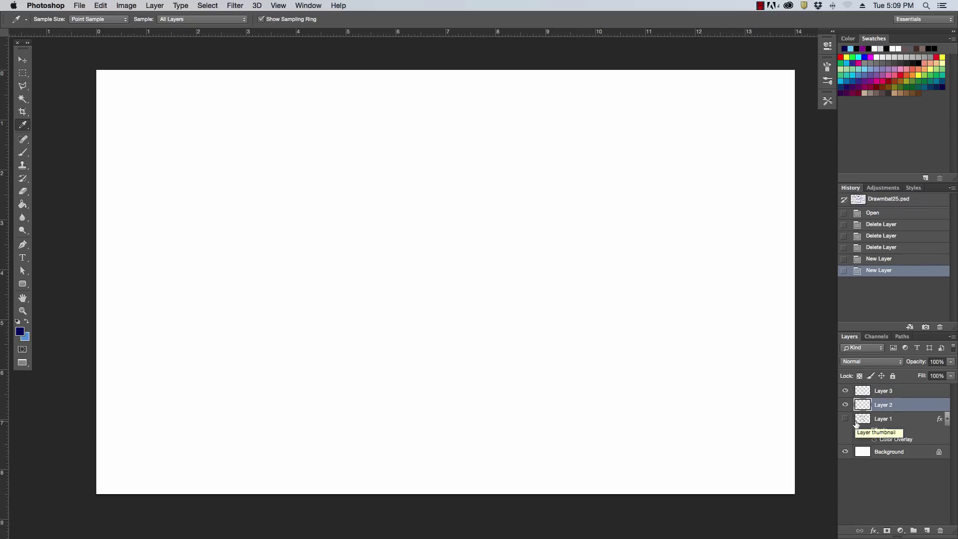
Step: Set the foreground colour to black (000000) and switch to the Brush tool
click(321, 334)
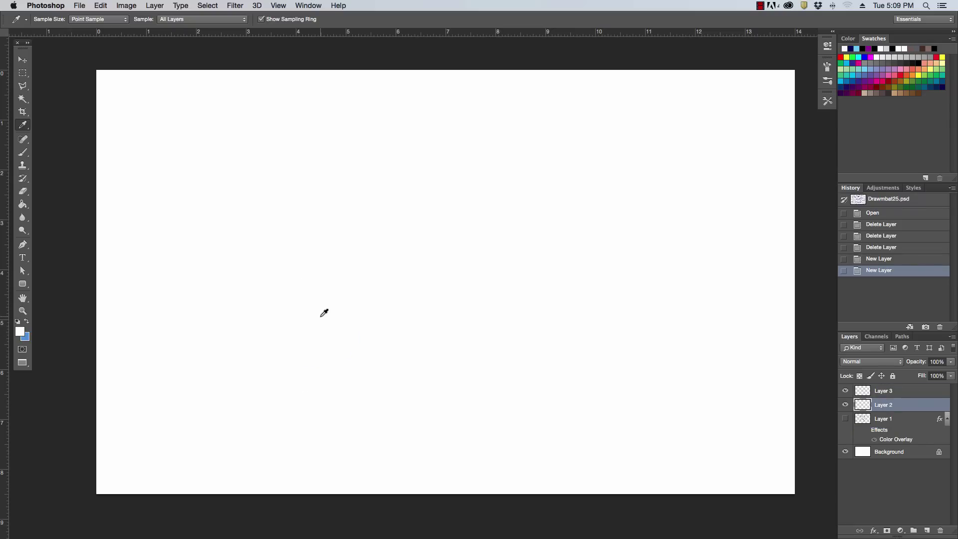
click(19, 332)
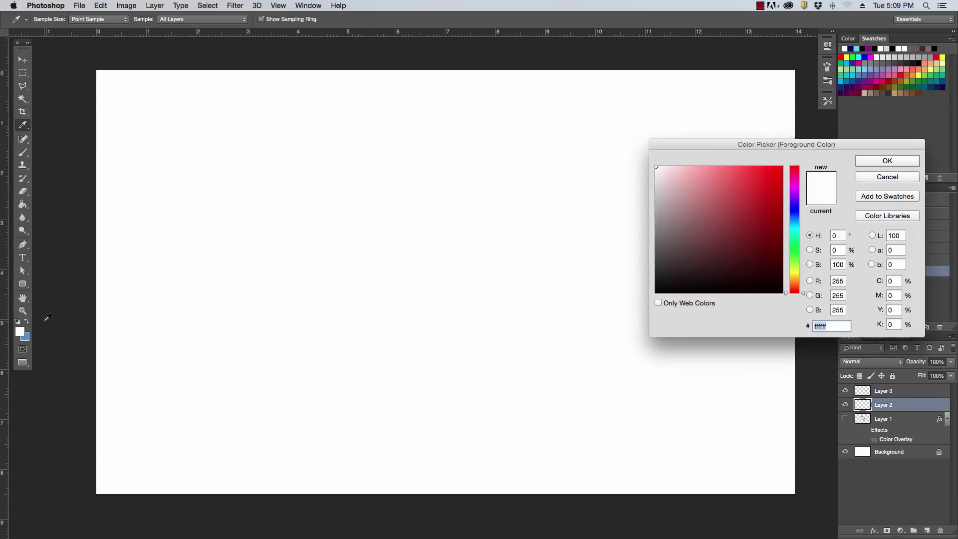
click(655, 292)
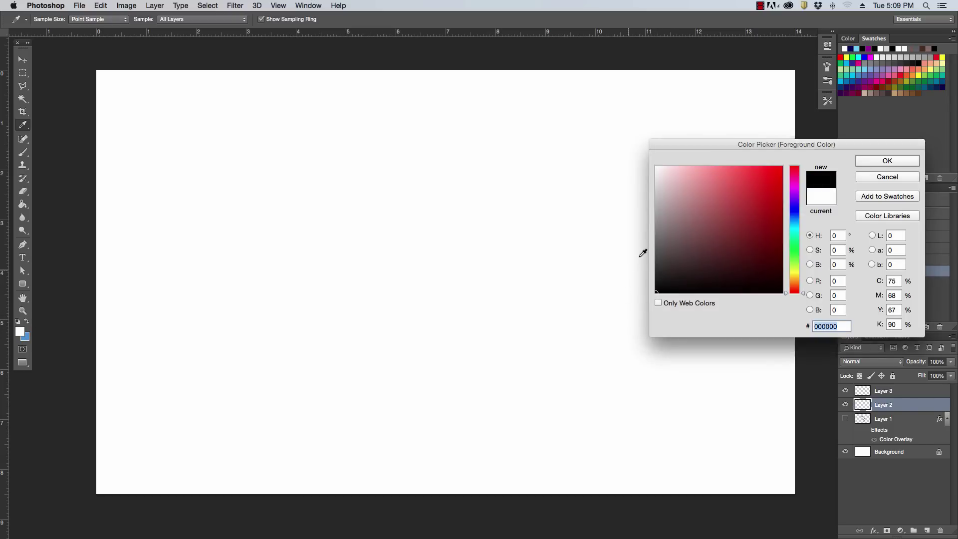
click(870, 163)
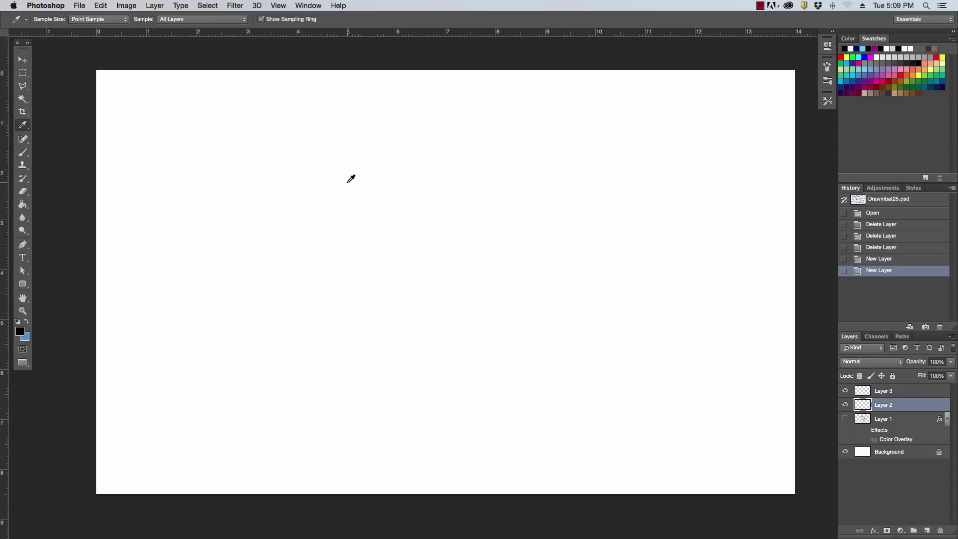
click(24, 152)
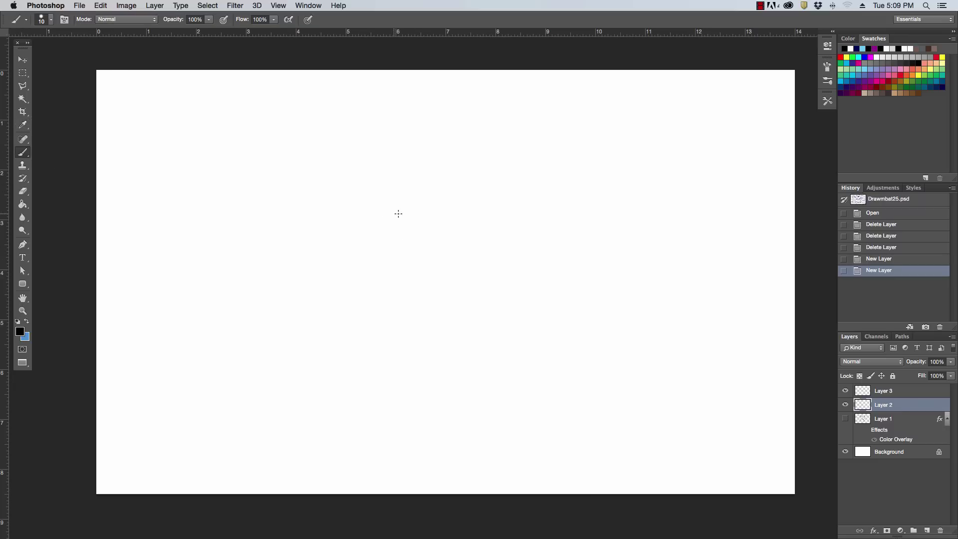
Step: Enlarge the brush and paint the bald head outline, neck and eyebrow strokes
key(bracketright)
key(bracketright)
mouse_move(395, 214)
mouse_down()
mouse_move(406, 196)
mouse_move(382, 178)
mouse_move(364, 183)
mouse_move(355, 224)
mouse_up()
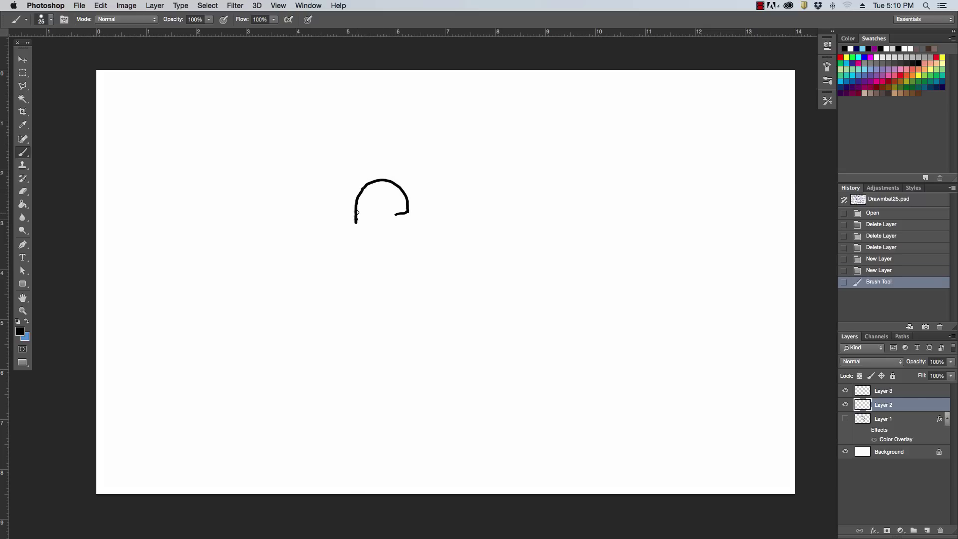
drag(360, 219, 368, 265)
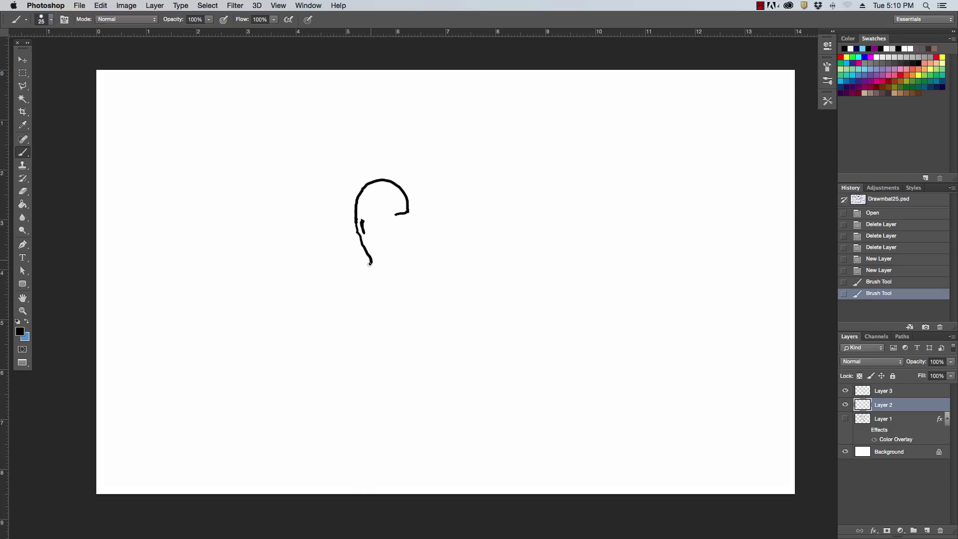
drag(369, 264, 358, 284)
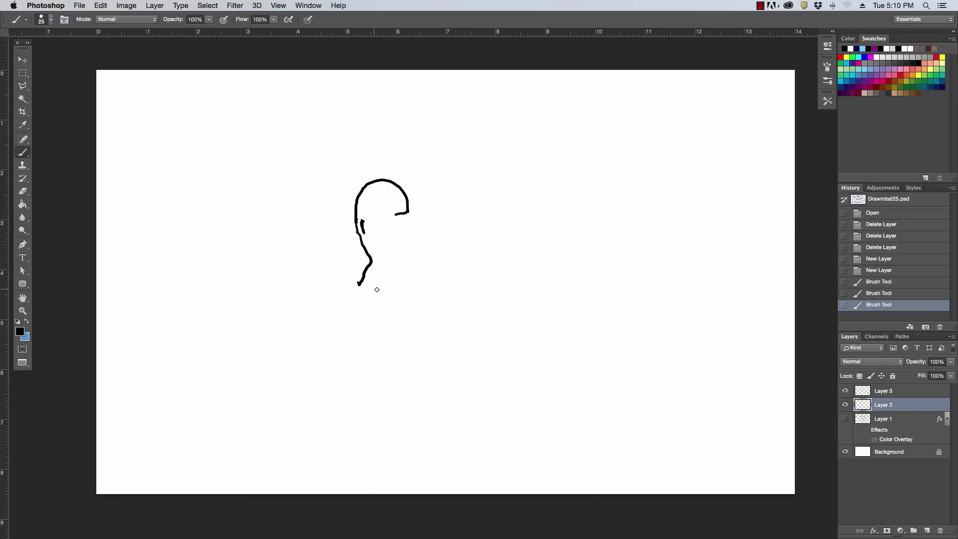
drag(374, 290, 390, 267)
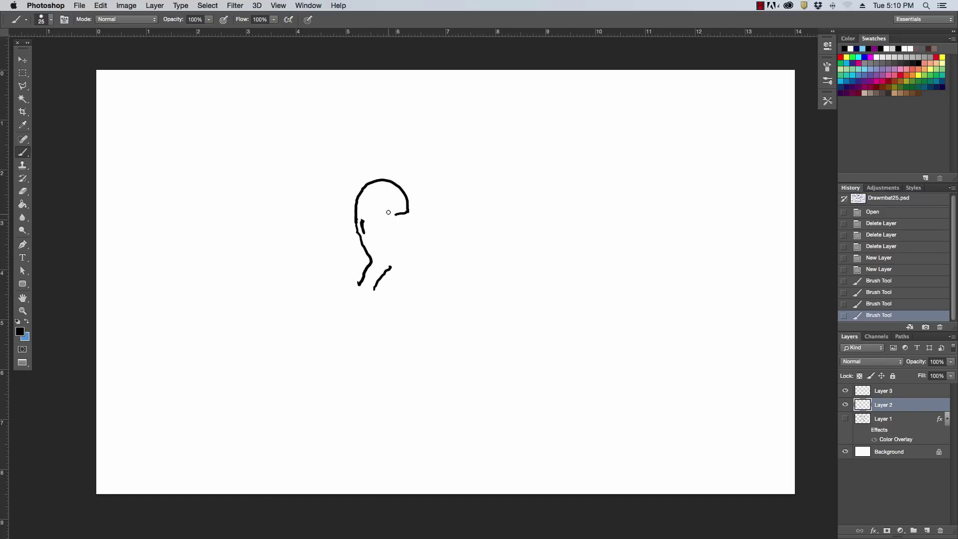
drag(389, 210, 376, 204)
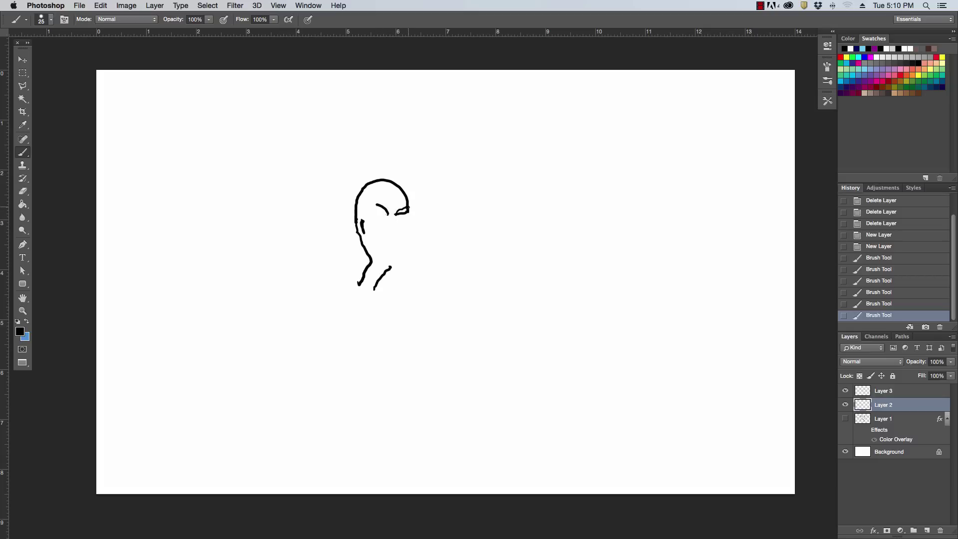
drag(401, 210, 392, 214)
Step: Erase stray brow marks, then repaint the angry eyebrows and eyes
key(e)
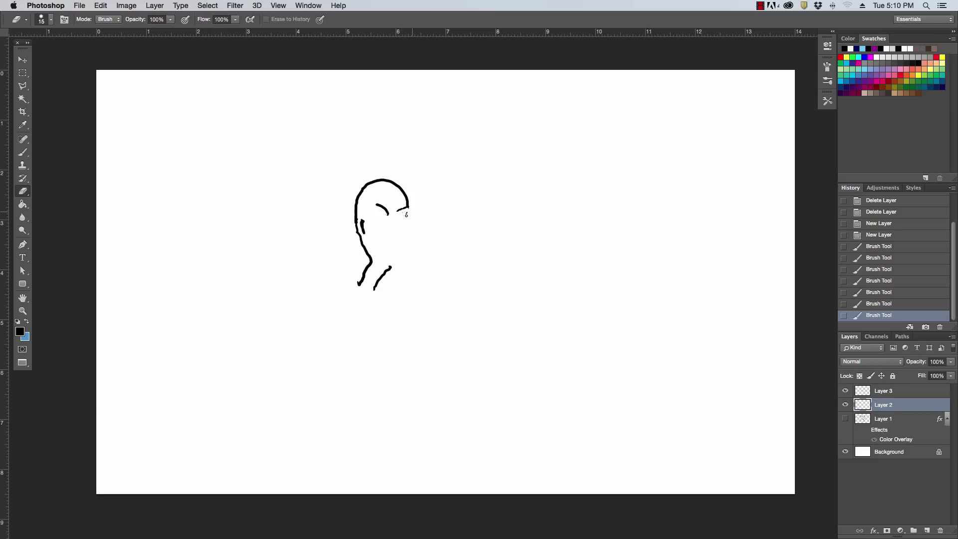
drag(408, 210, 400, 210)
click(383, 206)
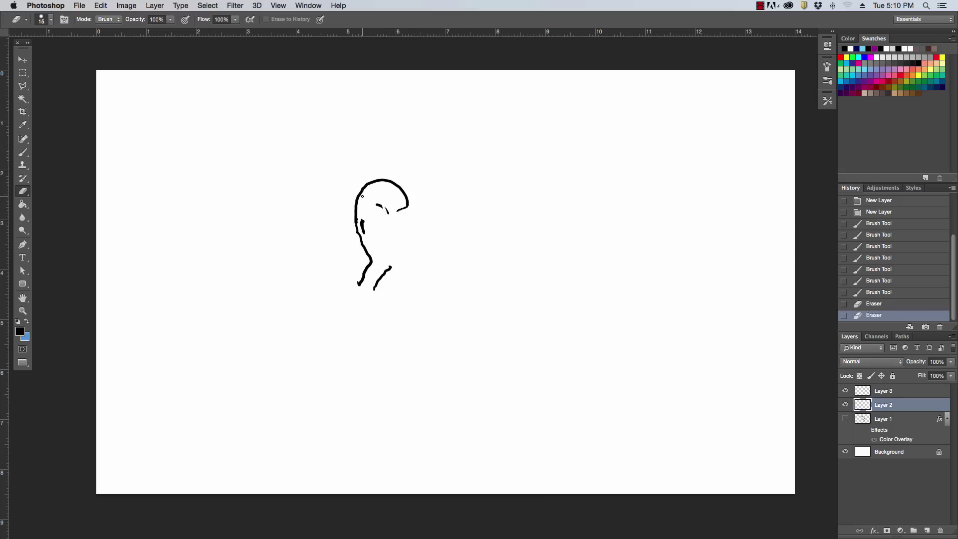
key(b)
drag(377, 205, 402, 209)
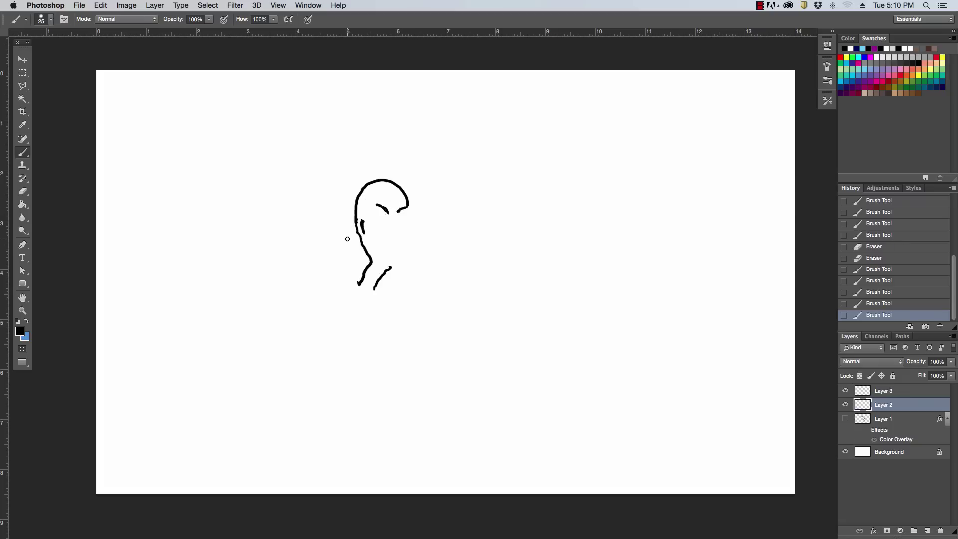
mouse_move(378, 205)
mouse_down()
mouse_move(387, 212)
mouse_move(374, 214)
mouse_move(400, 219)
mouse_up()
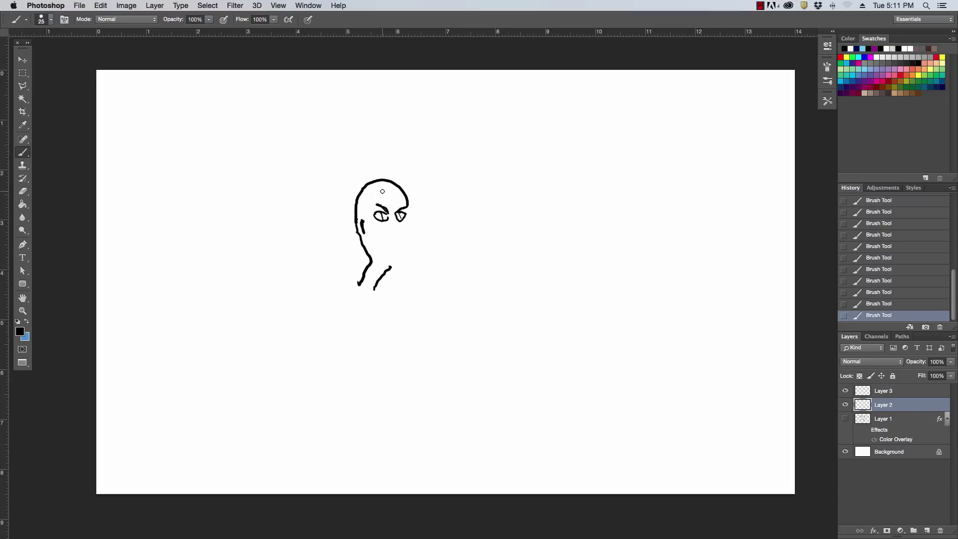
Step: Draw the nose lines running down beside the right eye
drag(388, 227, 397, 228)
drag(407, 220, 403, 231)
drag(403, 231, 379, 238)
Step: Paint a snarling jagged mouth with upper lip, plus forehead and left-side strokes
mouse_move(380, 235)
mouse_down()
mouse_move(385, 261)
mouse_move(405, 249)
mouse_up()
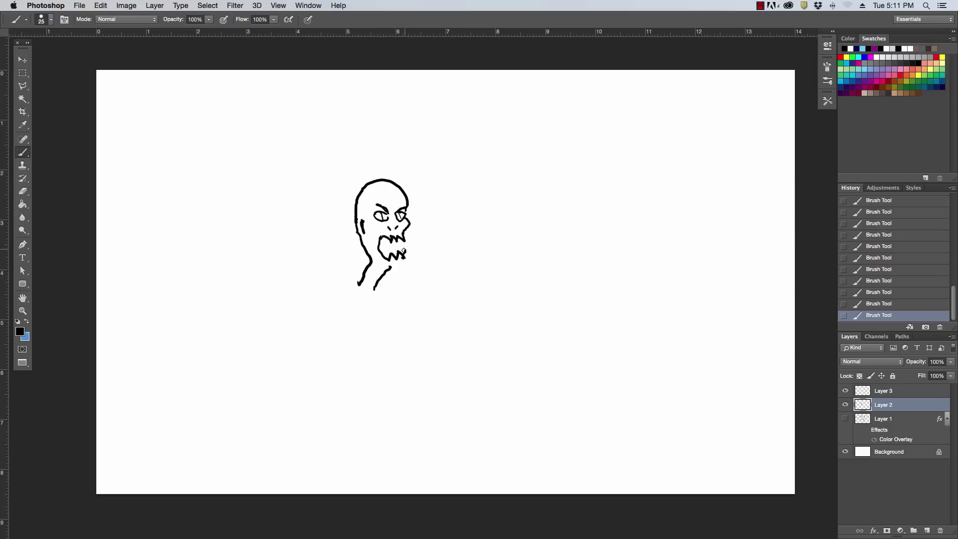
mouse_move(405, 251)
mouse_down()
mouse_move(402, 266)
mouse_move(410, 263)
mouse_up()
mouse_move(387, 249)
mouse_down()
mouse_move(420, 240)
mouse_move(411, 235)
mouse_up()
drag(368, 192, 374, 183)
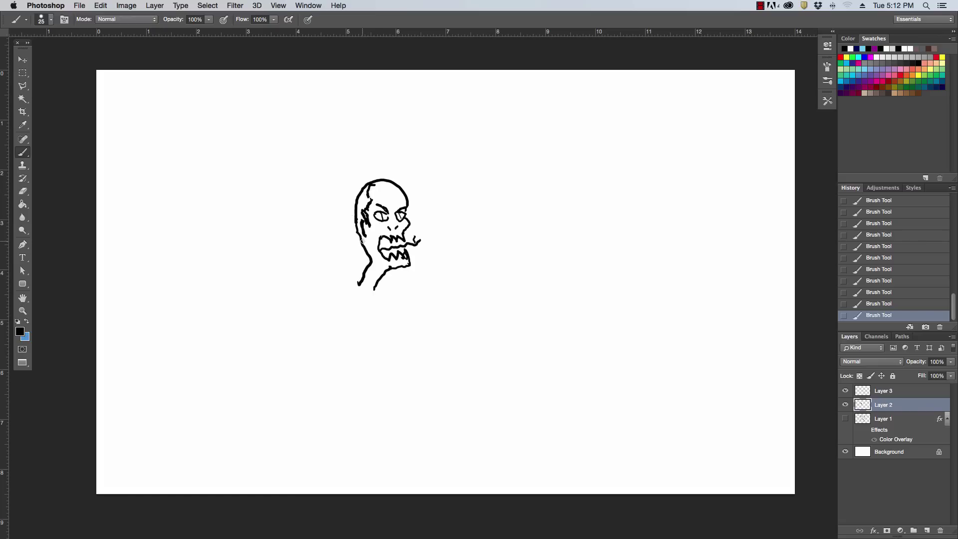
mouse_move(355, 231)
mouse_down()
mouse_move(349, 219)
mouse_move(353, 225)
mouse_up()
Step: Brush dense messy hair over the head's top, top-right curl and left side
mouse_move(343, 194)
mouse_down()
mouse_move(343, 220)
mouse_move(347, 185)
mouse_move(370, 166)
mouse_move(392, 160)
mouse_move(379, 172)
mouse_move(406, 173)
mouse_up()
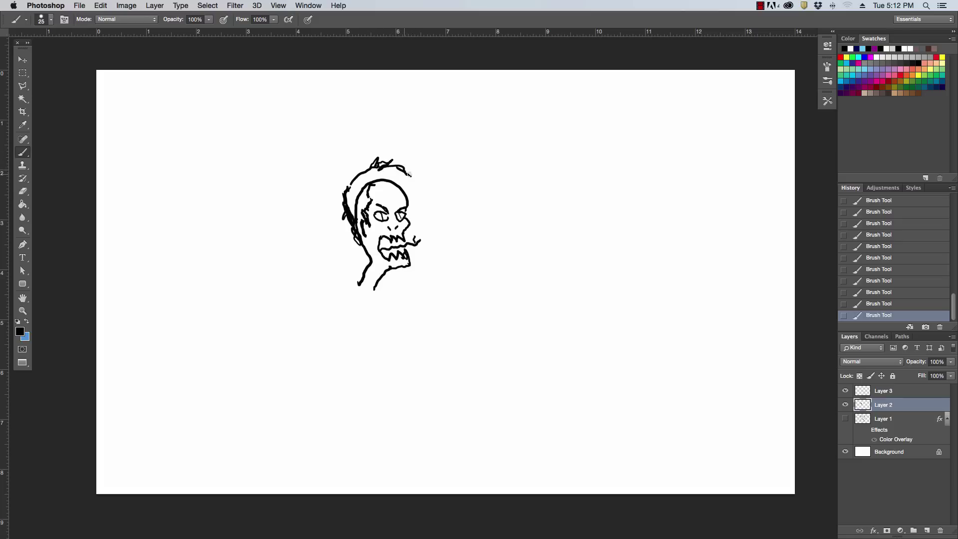
drag(407, 174, 415, 180)
drag(405, 177, 414, 191)
drag(375, 187, 402, 193)
mouse_move(357, 225)
mouse_down()
mouse_move(353, 193)
mouse_move(368, 198)
mouse_move(360, 206)
mouse_move(343, 191)
mouse_move(363, 185)
mouse_up()
mouse_move(361, 184)
mouse_down()
mouse_move(366, 198)
mouse_move(362, 175)
mouse_move(357, 181)
mouse_move(372, 176)
mouse_move(384, 188)
mouse_move(382, 166)
mouse_move(364, 180)
mouse_move(407, 178)
mouse_move(391, 177)
mouse_move(400, 167)
mouse_move(408, 186)
mouse_up()
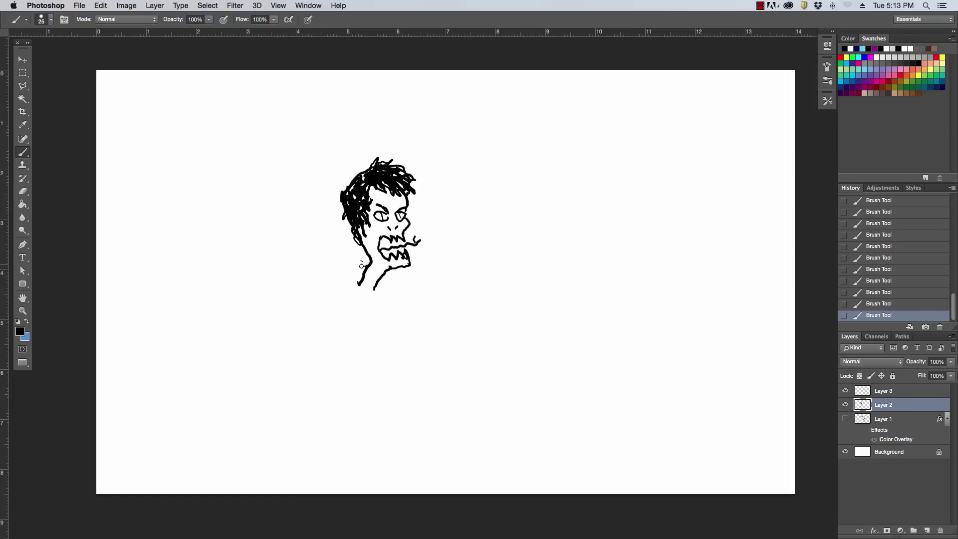
Step: Sketch the body: shoulder, chest line, raised fist, torso side and V-neckline
drag(363, 264, 327, 277)
mouse_move(325, 281)
mouse_down()
mouse_move(272, 270)
mouse_move(306, 197)
mouse_move(268, 316)
mouse_move(304, 317)
mouse_up()
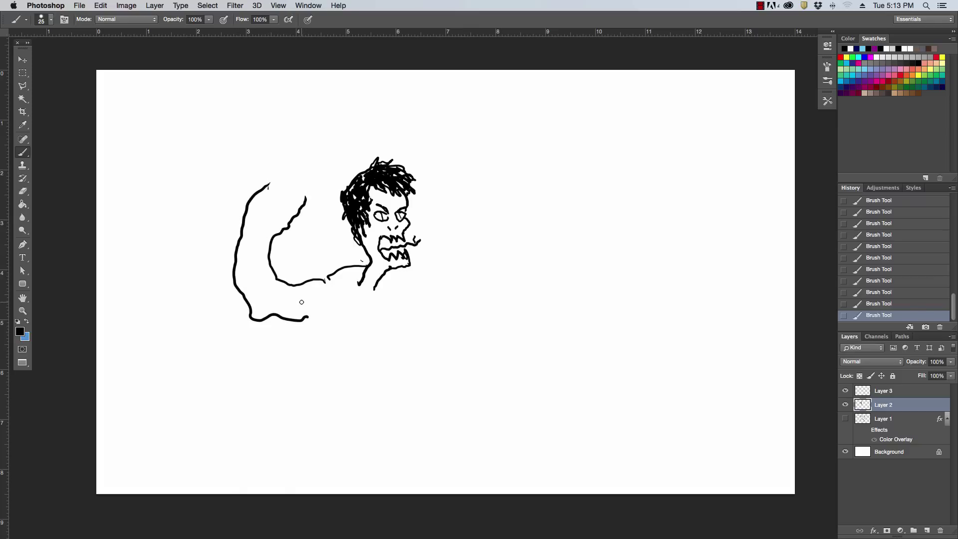
drag(384, 275, 417, 350)
drag(417, 350, 461, 373)
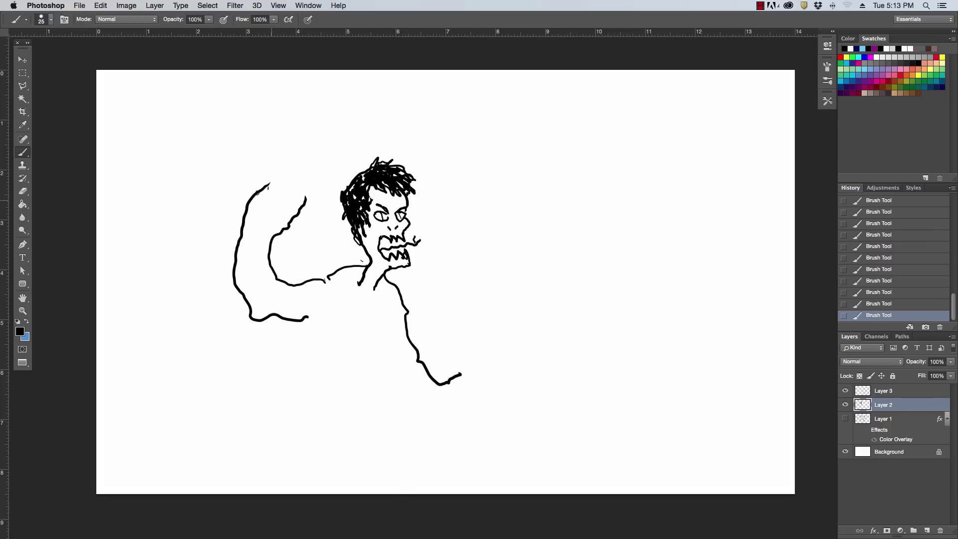
drag(268, 184, 304, 203)
drag(312, 314, 292, 405)
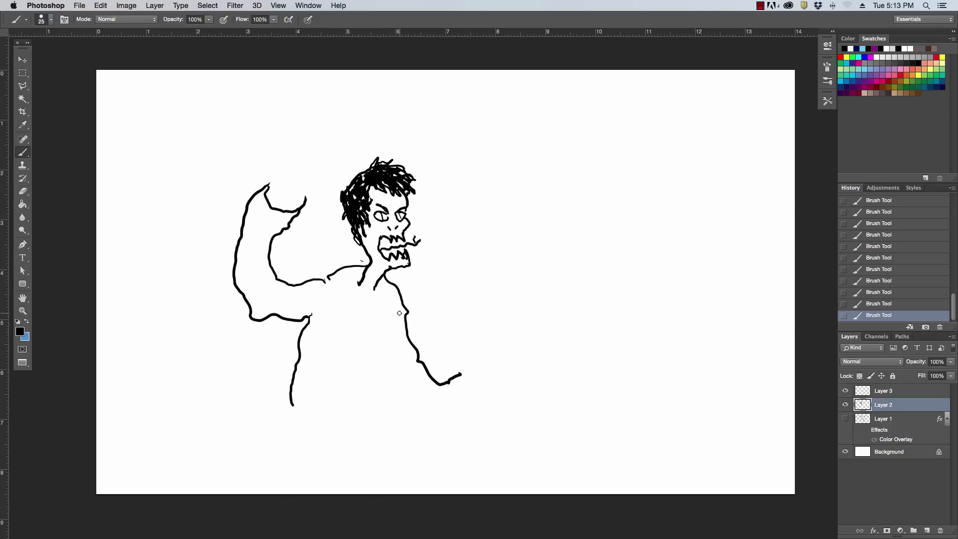
mouse_move(400, 312)
mouse_down()
mouse_move(385, 336)
mouse_move(399, 418)
mouse_up()
drag(357, 285, 371, 268)
Step: Add the armpit crease, under-chest line and three horizontal torso stripes
drag(311, 313, 389, 327)
drag(310, 322, 386, 340)
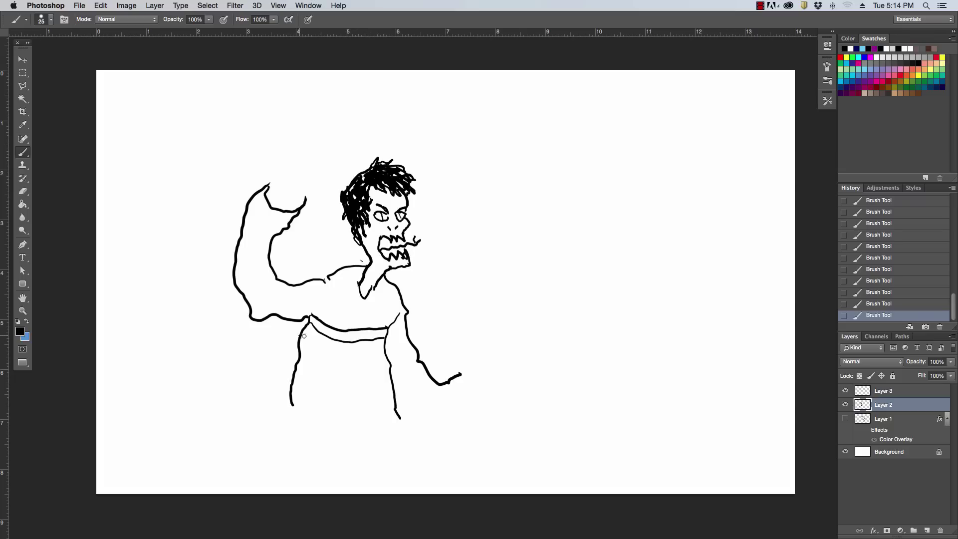
drag(302, 335, 382, 354)
mouse_move(298, 357)
mouse_down()
mouse_move(345, 371)
mouse_move(382, 364)
mouse_up()
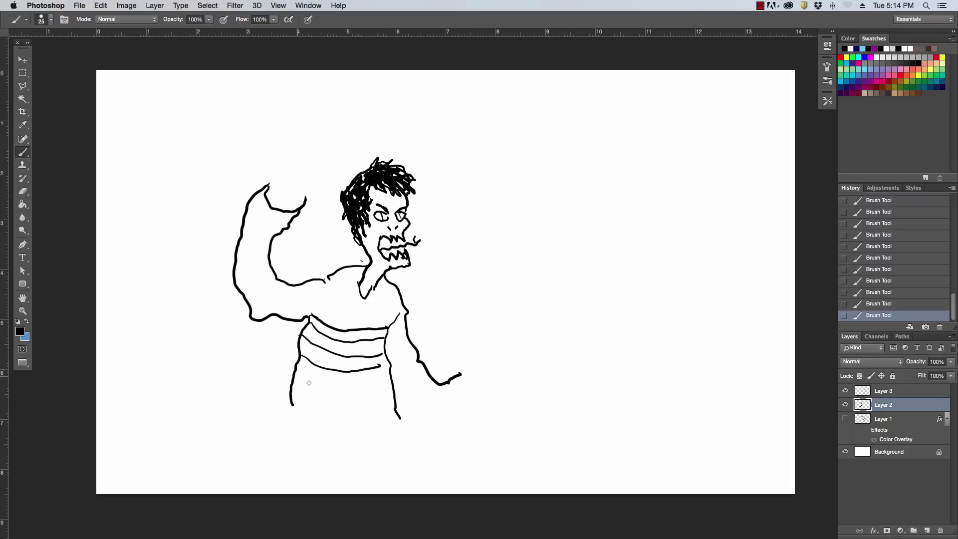
drag(304, 381, 387, 386)
mouse_move(260, 200)
mouse_down()
mouse_move(281, 180)
mouse_move(277, 160)
mouse_move(299, 141)
mouse_move(309, 155)
mouse_move(292, 155)
mouse_move(291, 181)
mouse_move(312, 157)
mouse_move(308, 180)
mouse_move(275, 206)
mouse_up()
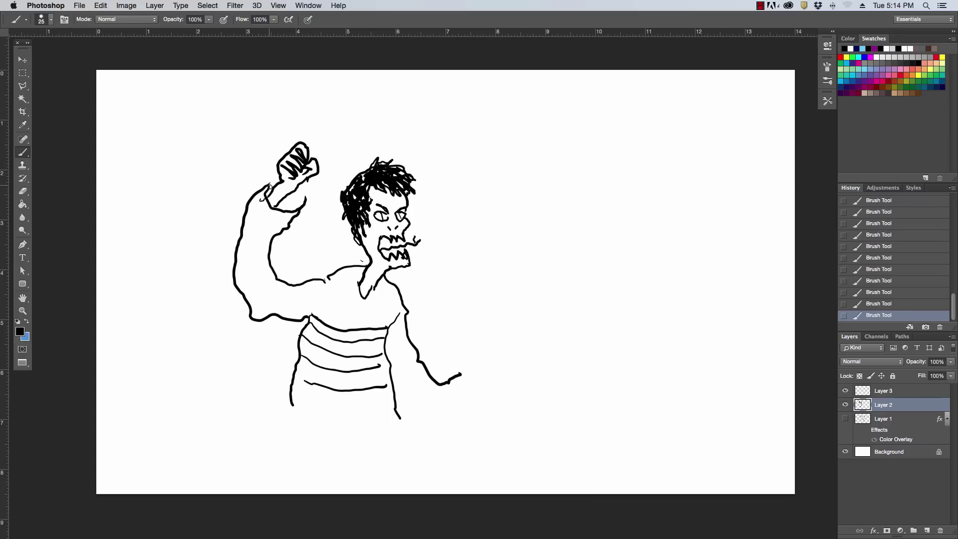
Step: Paint the fist's cuff and a spiked club rising from it
drag(305, 195, 279, 201)
drag(277, 204, 302, 201)
drag(272, 180, 277, 178)
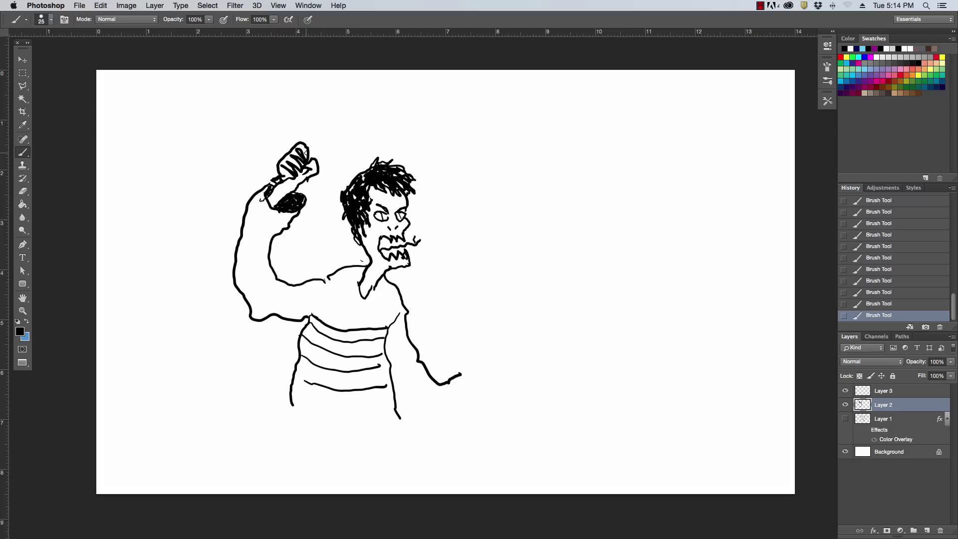
drag(310, 150, 387, 105)
drag(315, 158, 389, 107)
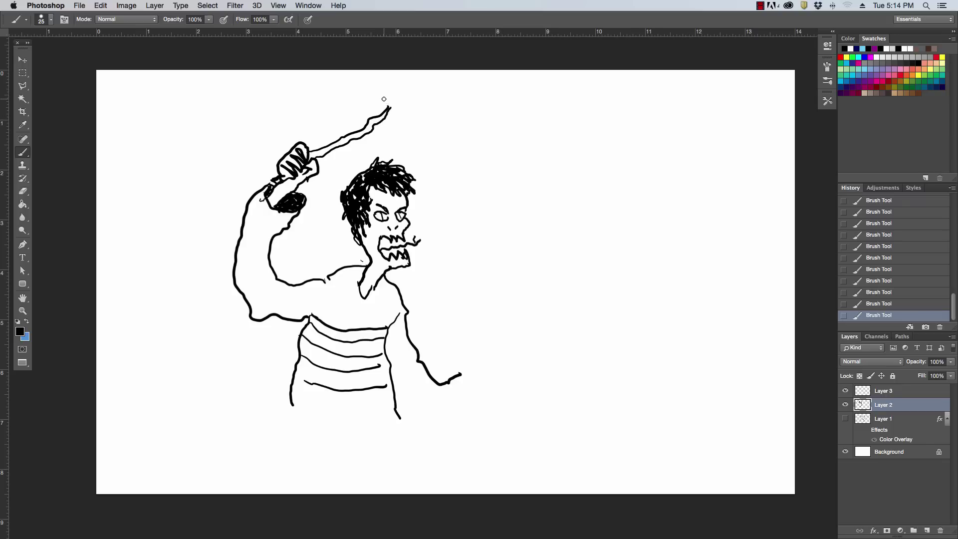
drag(367, 99, 402, 87)
mouse_move(382, 132)
mouse_down()
mouse_move(421, 128)
mouse_move(426, 69)
mouse_up()
drag(417, 107, 446, 58)
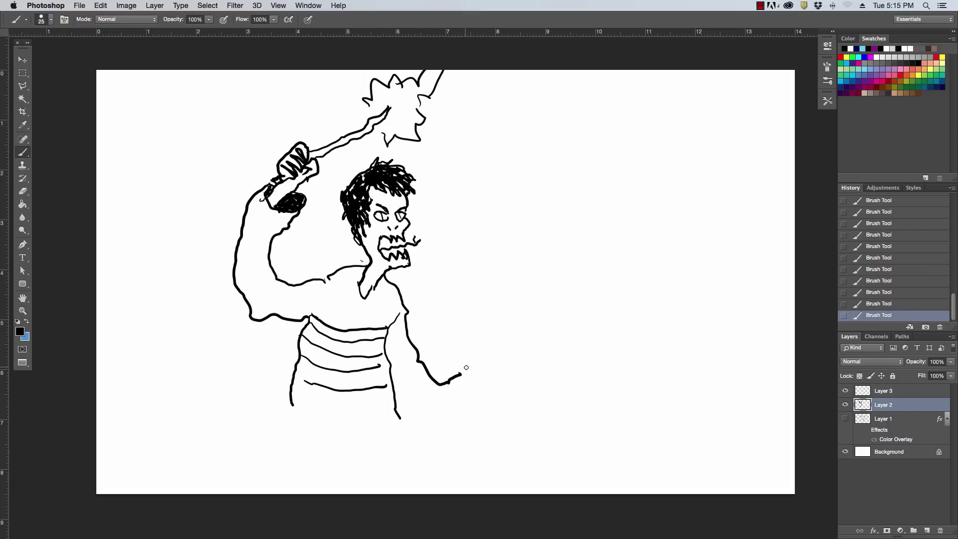
Step: Extend the lowered arm, torso side and leg down to the canvas bottom, sketching fingers
mouse_move(456, 375)
mouse_down()
mouse_move(499, 405)
mouse_move(488, 396)
mouse_move(471, 422)
mouse_move(405, 411)
mouse_up()
mouse_move(294, 398)
mouse_down()
mouse_move(291, 448)
mouse_move(261, 486)
mouse_up()
drag(396, 416, 418, 494)
drag(468, 375, 487, 360)
mouse_move(475, 390)
mouse_down()
mouse_move(497, 371)
mouse_move(477, 393)
mouse_move(488, 308)
mouse_up()
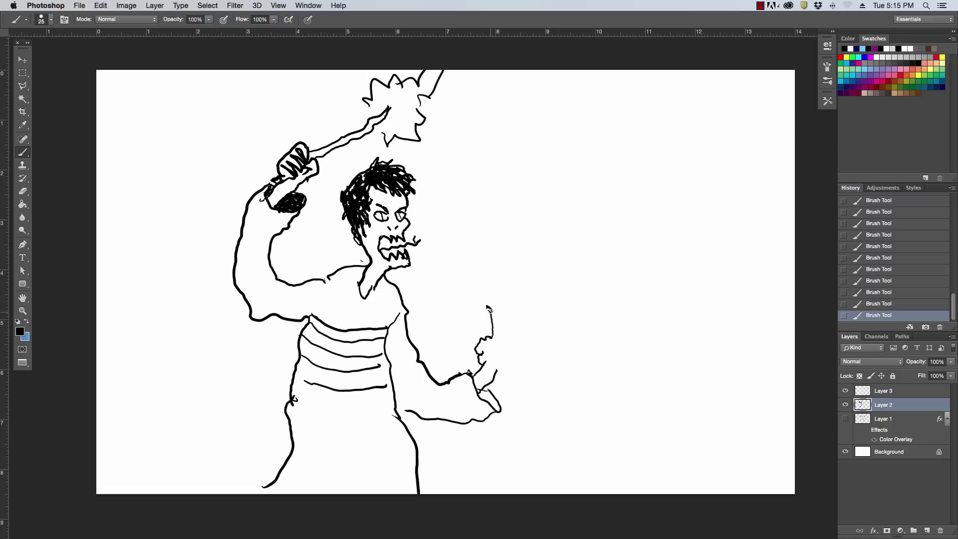
Step: Draw the hand's raised finger and start a spiky burst bubble on the right
drag(491, 310, 497, 339)
drag(502, 355, 497, 366)
drag(500, 339, 502, 355)
mouse_move(474, 365)
mouse_down()
mouse_move(480, 391)
mouse_move(493, 398)
mouse_move(484, 390)
mouse_up()
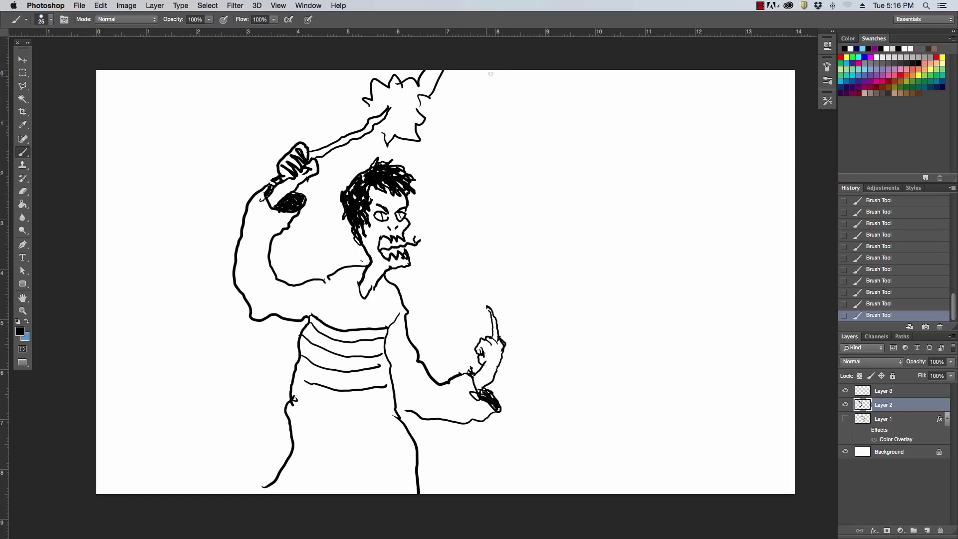
mouse_move(490, 72)
mouse_down()
mouse_move(533, 98)
mouse_move(589, 158)
mouse_up()
mouse_move(530, 64)
mouse_down()
mouse_move(586, 113)
mouse_move(612, 163)
mouse_move(542, 171)
mouse_move(474, 221)
mouse_move(527, 326)
mouse_move(576, 356)
mouse_move(634, 332)
mouse_move(708, 278)
mouse_move(742, 222)
mouse_move(744, 195)
mouse_move(717, 164)
mouse_move(636, 131)
mouse_move(619, 150)
mouse_up()
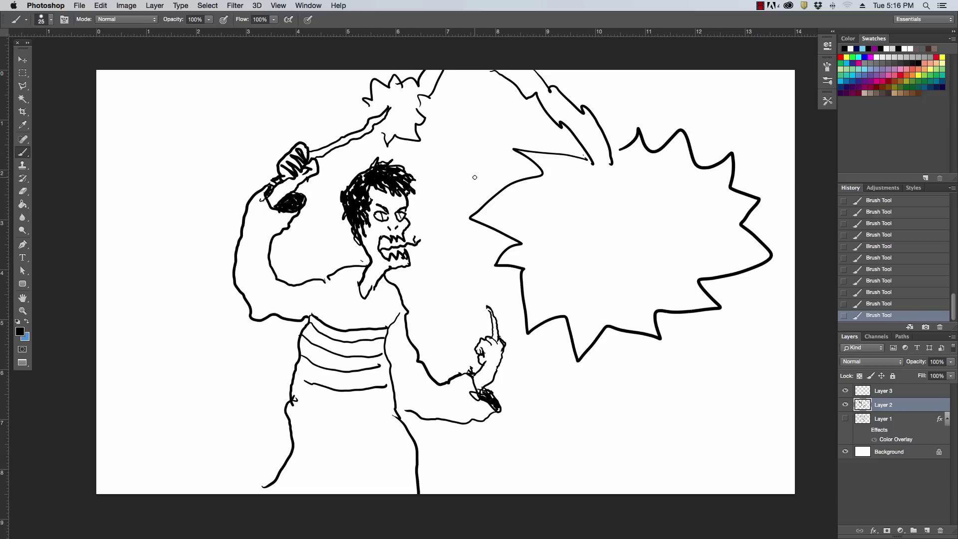
Step: Outline a top-left bubble beside the shoulder and start lettering TELLICUS inside it
mouse_move(337, 239)
mouse_down()
mouse_move(303, 236)
mouse_move(320, 233)
mouse_move(302, 223)
mouse_up()
mouse_move(237, 183)
mouse_down()
mouse_move(247, 191)
mouse_move(252, 182)
mouse_move(103, 164)
mouse_up()
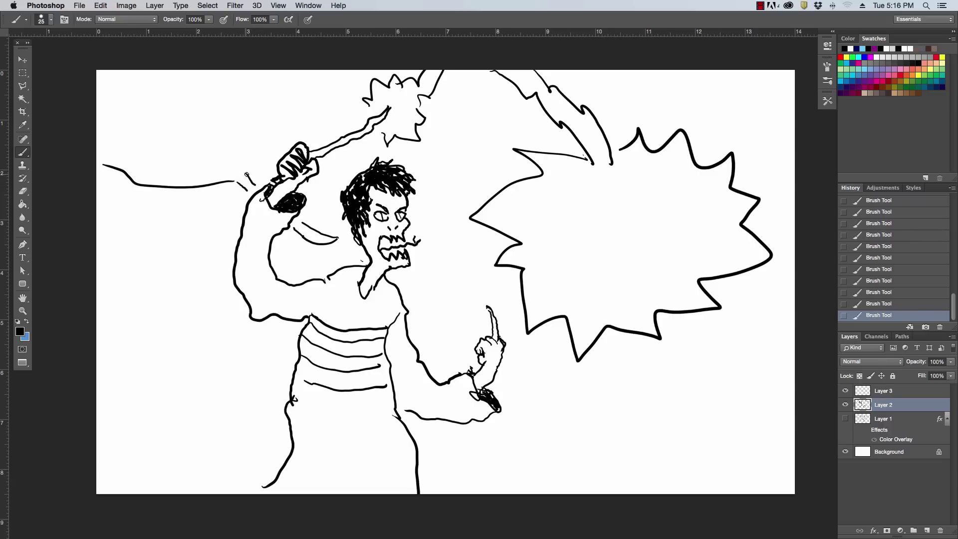
mouse_move(247, 174)
mouse_down()
mouse_move(283, 132)
mouse_move(297, 85)
mouse_move(289, 72)
mouse_up()
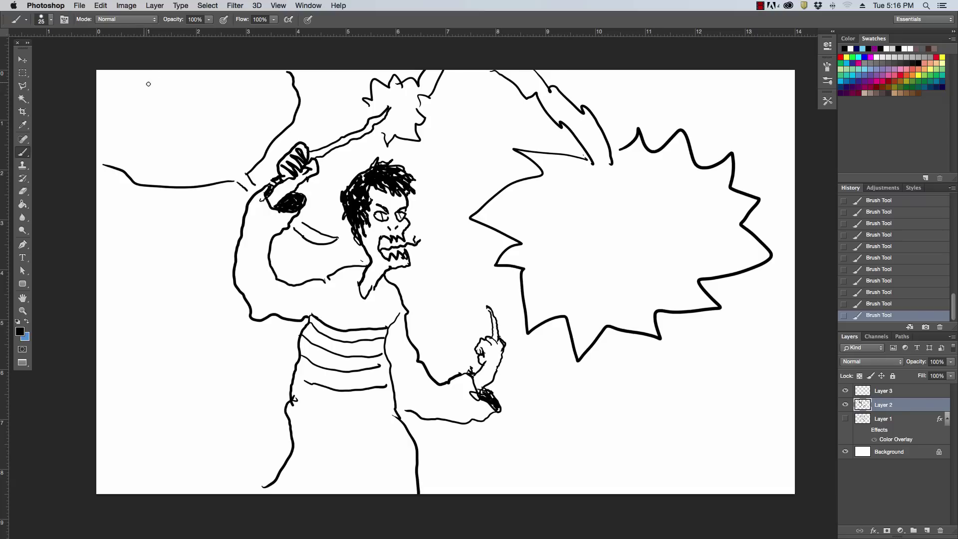
mouse_move(126, 87)
mouse_down()
mouse_move(133, 106)
mouse_move(117, 87)
mouse_move(137, 85)
mouse_move(151, 102)
mouse_up()
mouse_move(141, 95)
mouse_down()
mouse_move(185, 100)
mouse_move(186, 86)
mouse_move(189, 99)
mouse_move(200, 91)
mouse_move(209, 100)
mouse_move(226, 83)
mouse_move(237, 99)
mouse_up()
Step: Letter LIES in the top-left bubble and 'JACOB IS MEAN & BAD!' in the burst bubble
mouse_move(146, 124)
mouse_down()
mouse_move(159, 143)
mouse_move(197, 138)
mouse_move(192, 128)
mouse_move(218, 133)
mouse_move(203, 138)
mouse_up()
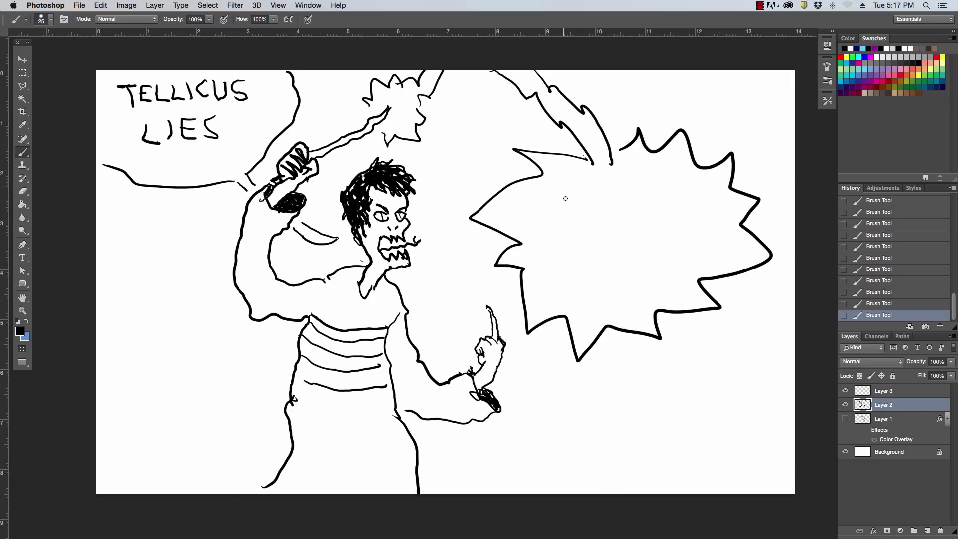
mouse_move(567, 196)
mouse_down()
mouse_move(572, 215)
mouse_move(558, 212)
mouse_move(562, 196)
mouse_move(554, 199)
mouse_move(591, 215)
mouse_move(619, 181)
mouse_move(622, 207)
mouse_move(628, 201)
mouse_move(635, 179)
mouse_move(662, 202)
mouse_move(667, 174)
mouse_move(677, 199)
mouse_move(666, 207)
mouse_up()
mouse_move(603, 235)
mouse_down()
mouse_move(616, 254)
mouse_move(604, 257)
mouse_up()
drag(648, 223, 629, 243)
click(550, 306)
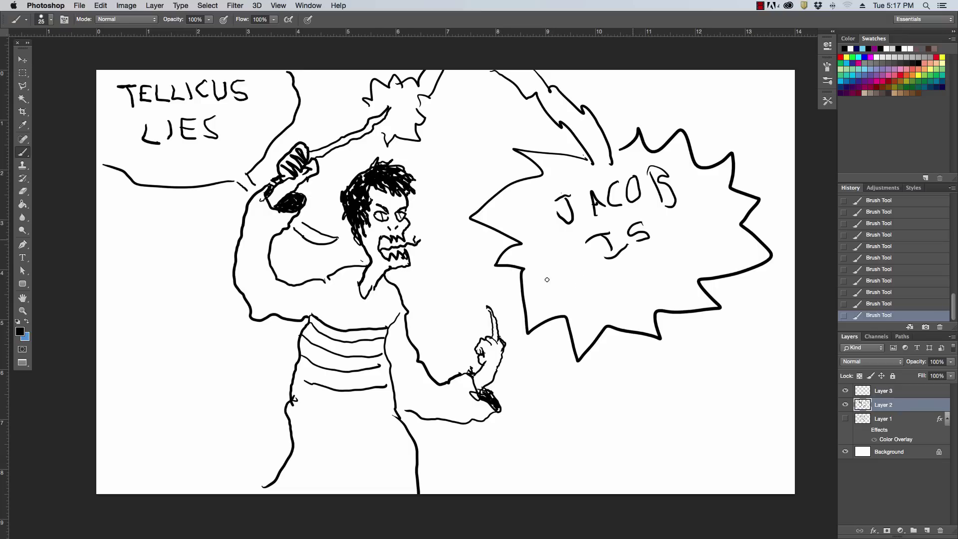
mouse_move(548, 305)
mouse_down()
mouse_move(554, 288)
mouse_move(563, 299)
mouse_move(575, 287)
mouse_move(567, 298)
mouse_move(587, 272)
mouse_move(598, 293)
mouse_move(609, 289)
mouse_move(611, 269)
mouse_move(644, 280)
mouse_move(667, 254)
mouse_move(672, 273)
mouse_move(674, 259)
mouse_move(673, 273)
mouse_move(693, 267)
mouse_move(691, 235)
mouse_move(696, 257)
mouse_up()
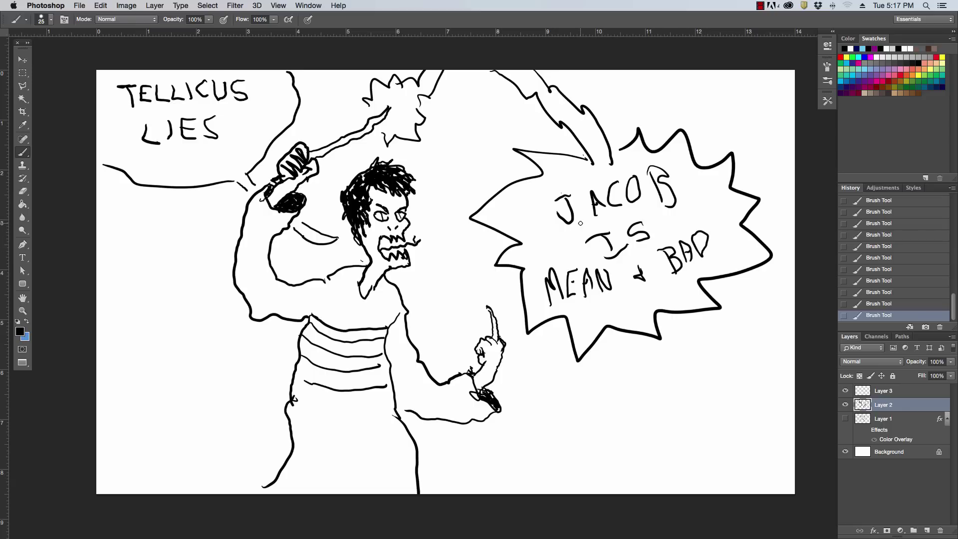
click(711, 254)
drag(714, 223, 712, 237)
Step: Hide the caricature on Layer 2 and switch to Layer 3 with Alt+]
click(846, 407)
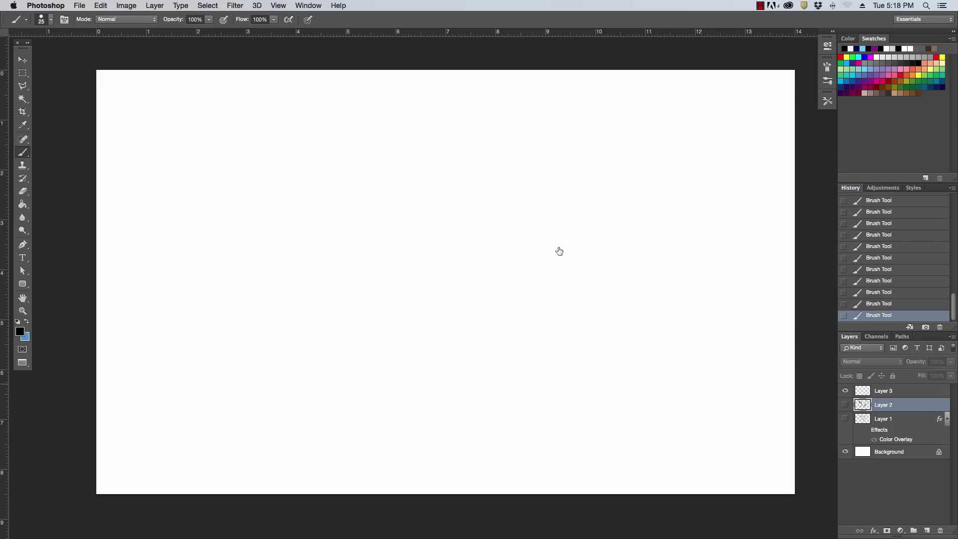
key(alt+bracketright)
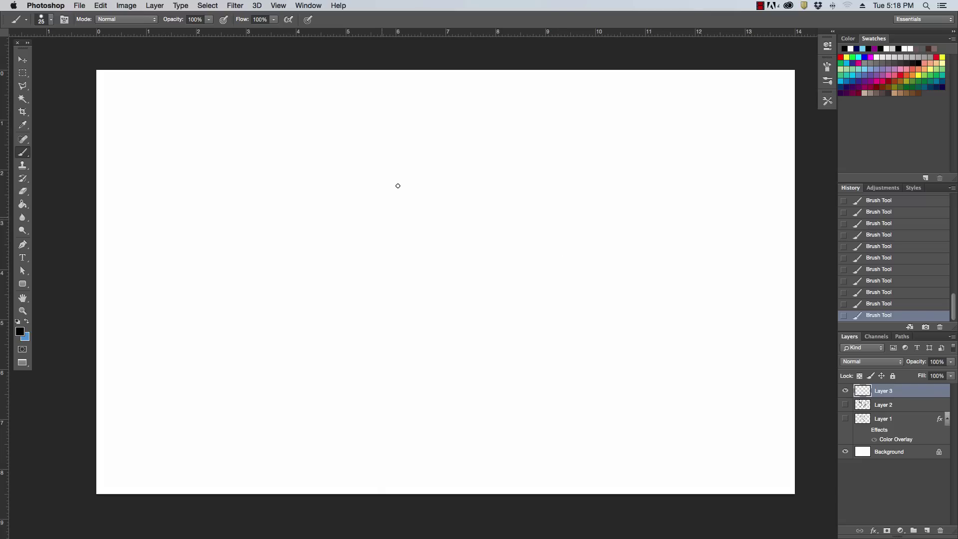
Step: Sketch a new head's left side, curved jaw, right ear and right side on Layer 3
drag(398, 184, 398, 228)
drag(428, 263, 444, 198)
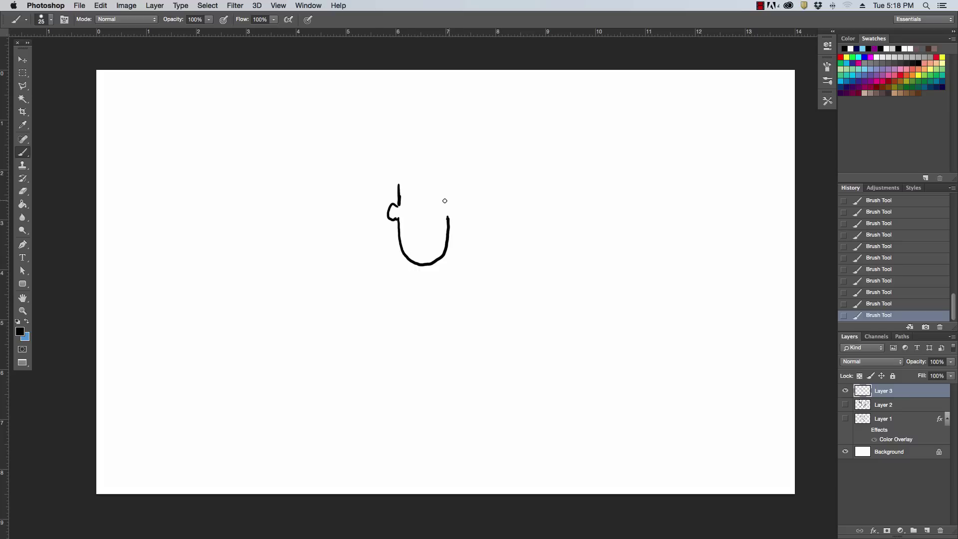
mouse_move(446, 201)
mouse_down()
mouse_move(456, 198)
mouse_move(448, 218)
mouse_up()
drag(444, 179, 445, 199)
Step: Outline spiky hair over the top, hatch it diagonally, and thicken both head sides
mouse_move(440, 193)
mouse_down()
mouse_move(400, 184)
mouse_move(410, 169)
mouse_move(447, 181)
mouse_up()
mouse_move(398, 202)
mouse_down()
mouse_move(396, 160)
mouse_move(430, 176)
mouse_move(423, 165)
mouse_move(448, 179)
mouse_move(449, 190)
mouse_up()
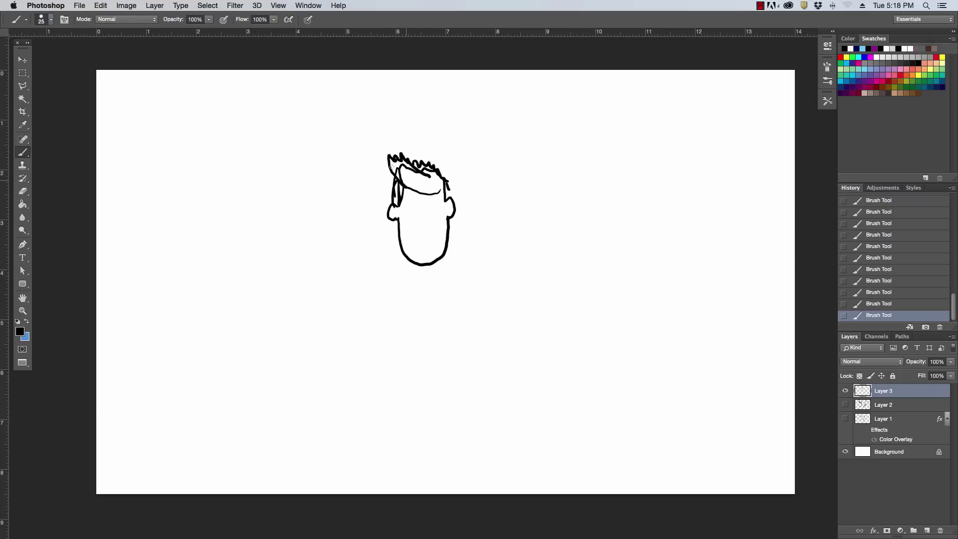
mouse_move(397, 170)
mouse_down()
mouse_move(426, 192)
mouse_move(413, 189)
mouse_move(447, 184)
mouse_move(451, 200)
mouse_move(391, 177)
mouse_move(388, 205)
mouse_up()
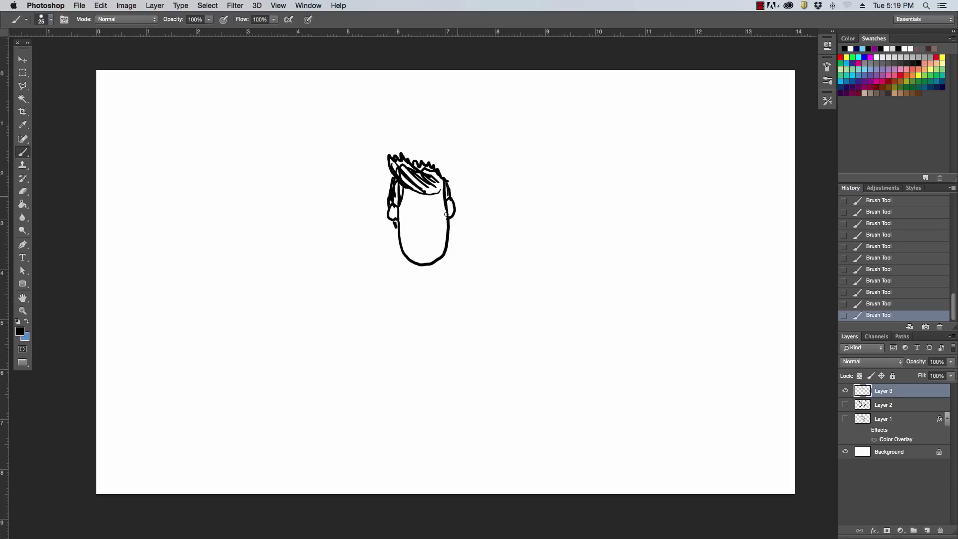
drag(443, 214, 444, 191)
Step: Add chin and cheek stubble and a grinning mouth with teeth to the head
drag(411, 247, 412, 260)
drag(410, 228, 410, 235)
mouse_move(411, 240)
mouse_down()
mouse_move(435, 242)
mouse_move(419, 249)
mouse_up()
drag(424, 244, 424, 250)
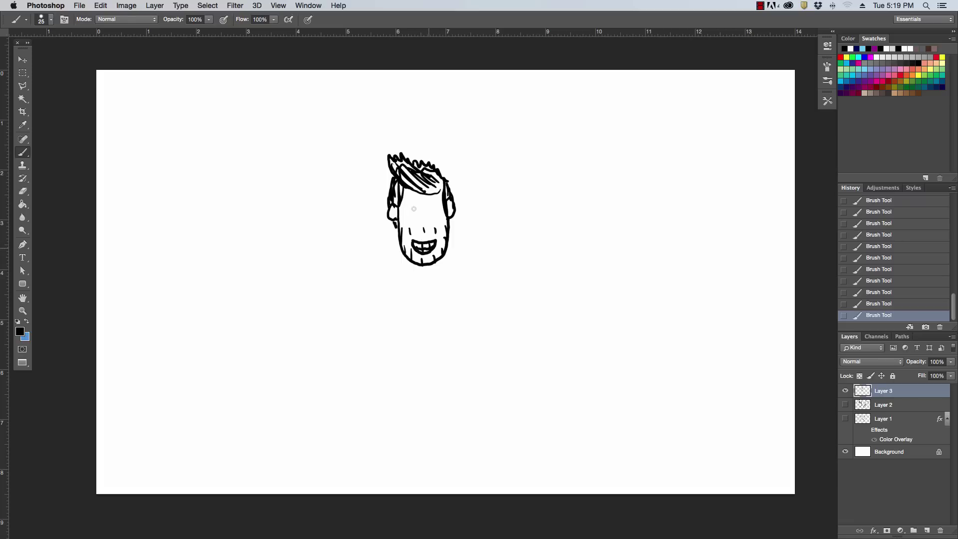
Step: Draw the eyes with a glasses lens and two neck lines below the jaw
drag(409, 211, 409, 211)
mouse_move(433, 211)
mouse_down()
mouse_move(401, 220)
mouse_move(418, 214)
mouse_up()
mouse_move(427, 218)
mouse_down()
mouse_move(445, 215)
mouse_move(440, 206)
mouse_up()
drag(398, 244, 409, 275)
drag(429, 267, 430, 281)
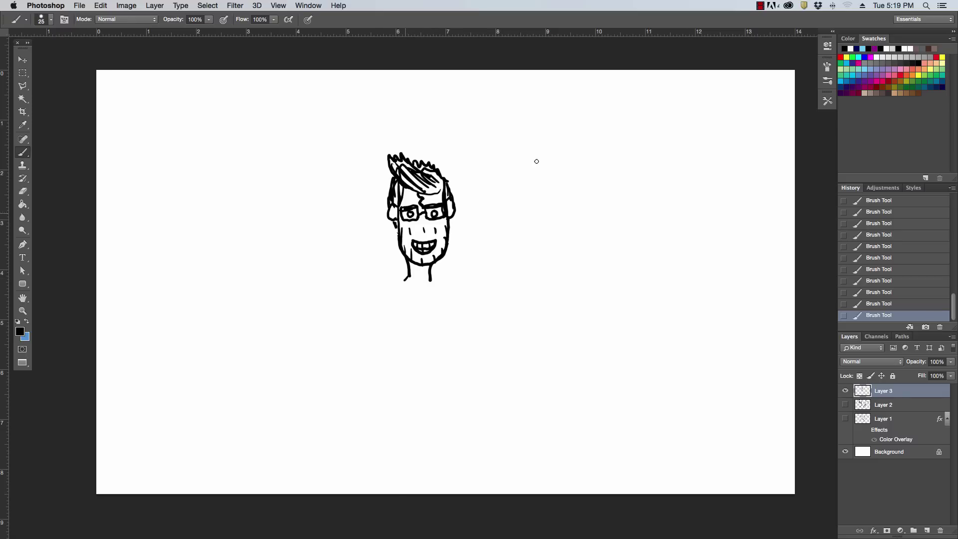
Step: Draw a speech balloon from the face and letter "I'M" inside it
drag(457, 238, 524, 250)
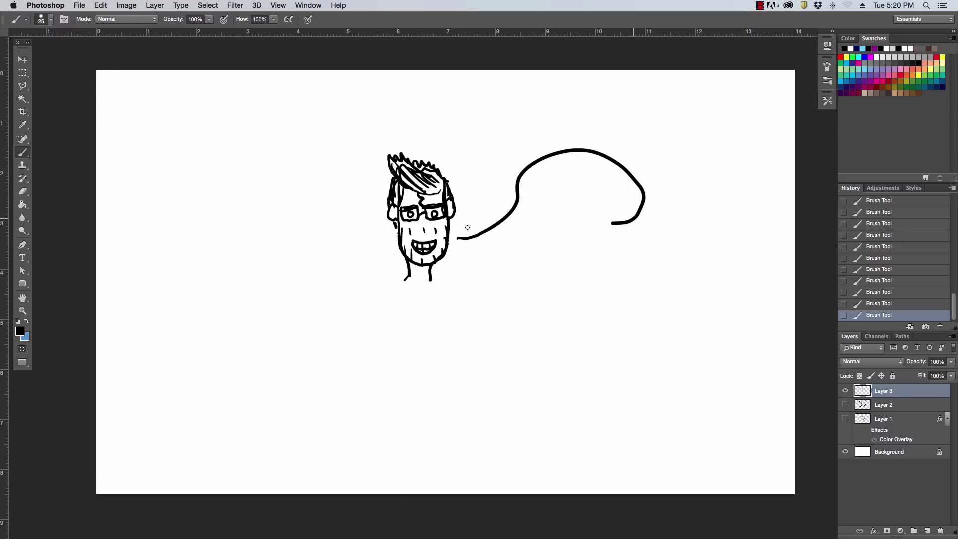
drag(546, 166, 553, 179)
mouse_move(560, 160)
mouse_down()
mouse_move(579, 179)
mouse_move(545, 211)
mouse_up()
Step: Letter "RASIST!" below it and confirm a 25 px, 100% hardness brush
drag(543, 194, 562, 210)
mouse_move(568, 200)
mouse_down()
mouse_move(577, 199)
mouse_move(573, 207)
mouse_up()
drag(587, 199, 607, 204)
drag(602, 198, 620, 200)
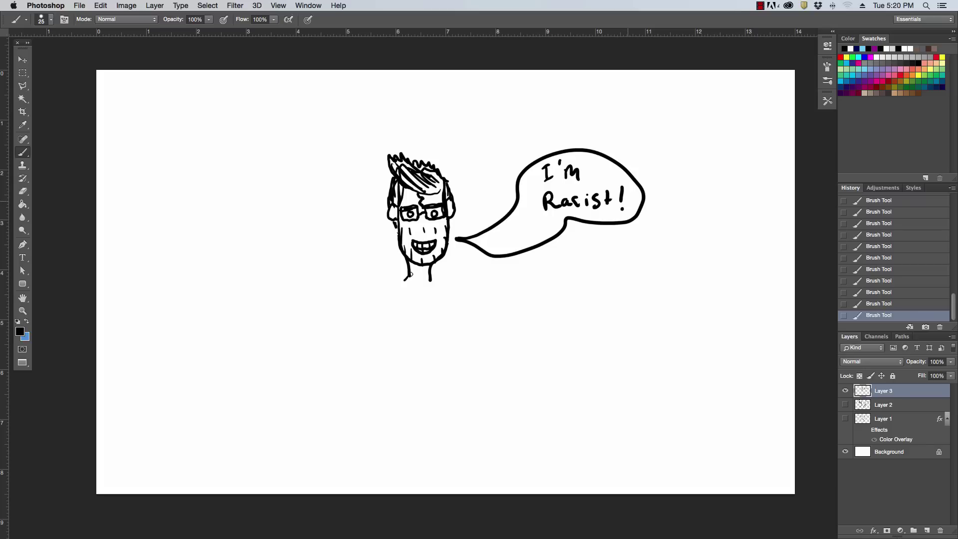
right_click(599, 296)
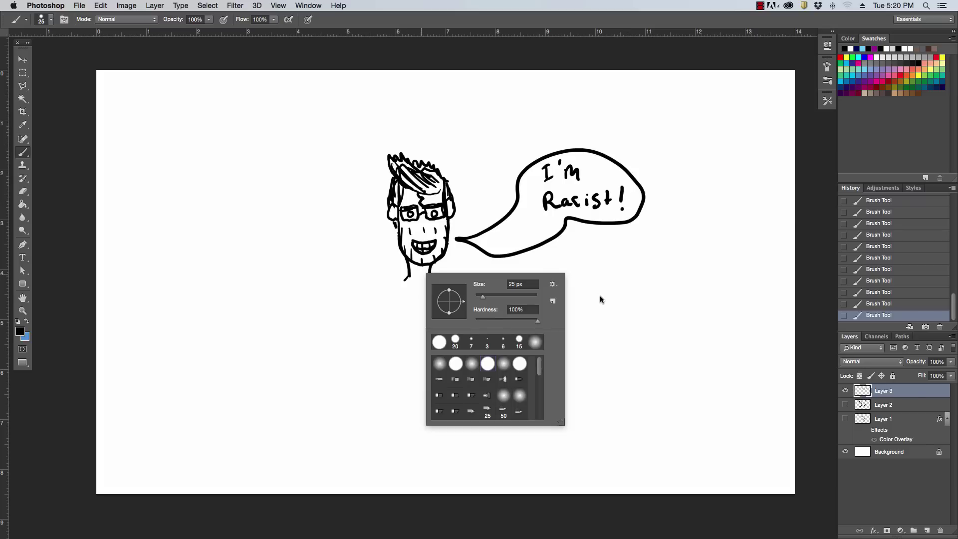
click(600, 303)
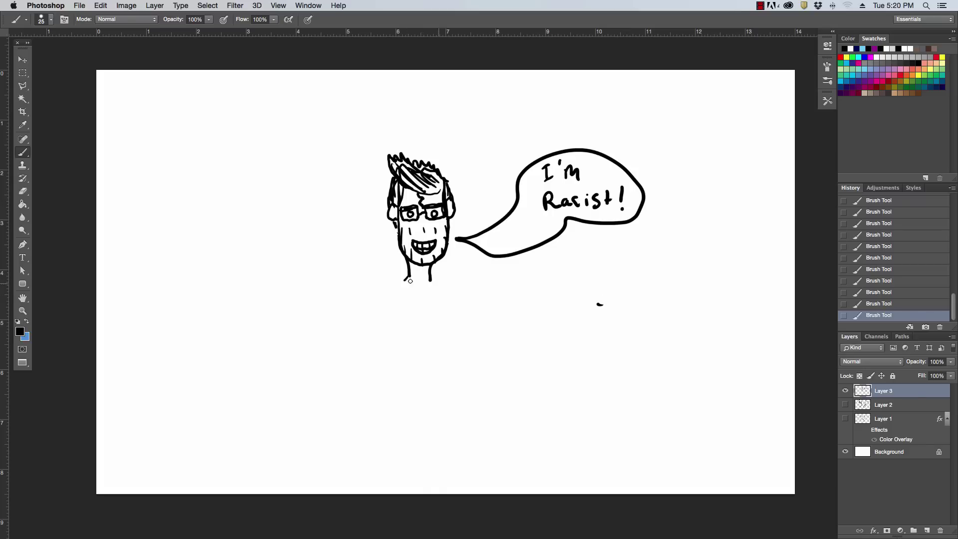
Step: Sketch the shoulders, chest and both sides of the torso below the neck
mouse_move(431, 278)
mouse_down()
mouse_move(453, 277)
mouse_move(378, 287)
mouse_move(371, 334)
mouse_move(387, 337)
mouse_up()
mouse_move(391, 302)
mouse_down()
mouse_move(401, 319)
mouse_move(448, 319)
mouse_up()
mouse_move(422, 290)
mouse_down()
mouse_move(423, 304)
mouse_move(434, 286)
mouse_up()
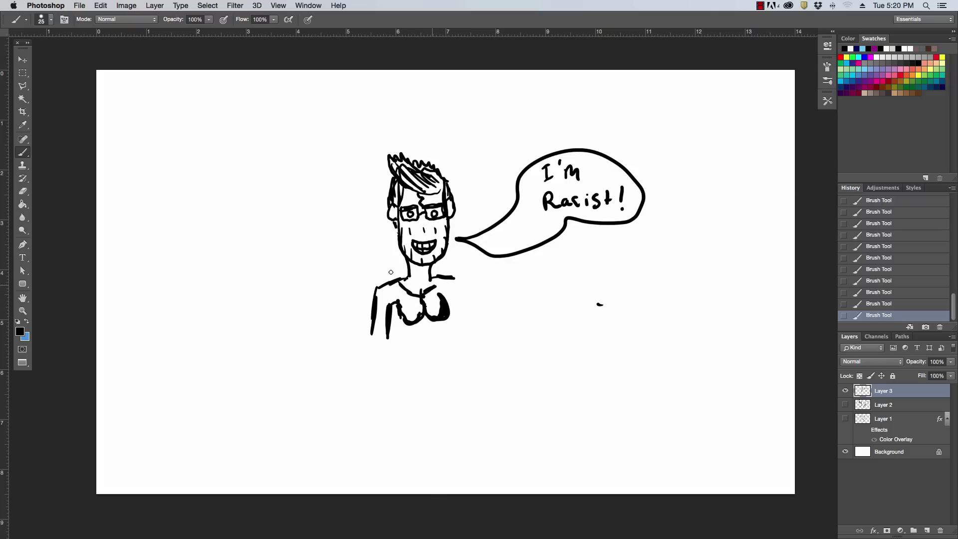
mouse_move(387, 266)
mouse_down()
mouse_move(401, 277)
mouse_move(436, 275)
mouse_move(473, 288)
mouse_move(478, 339)
mouse_up()
drag(456, 296, 464, 348)
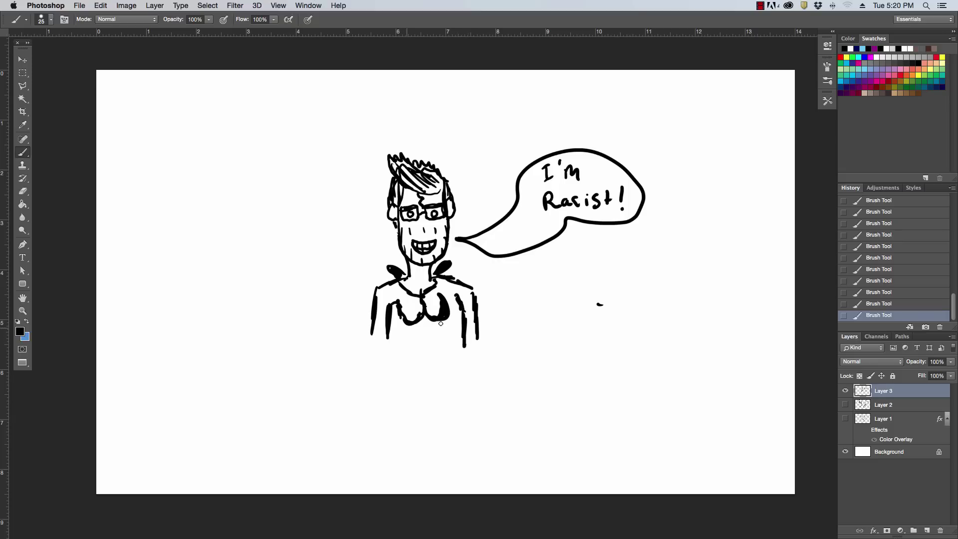
drag(405, 325, 408, 358)
mouse_move(441, 324)
mouse_down()
mouse_move(437, 362)
mouse_move(422, 349)
mouse_up()
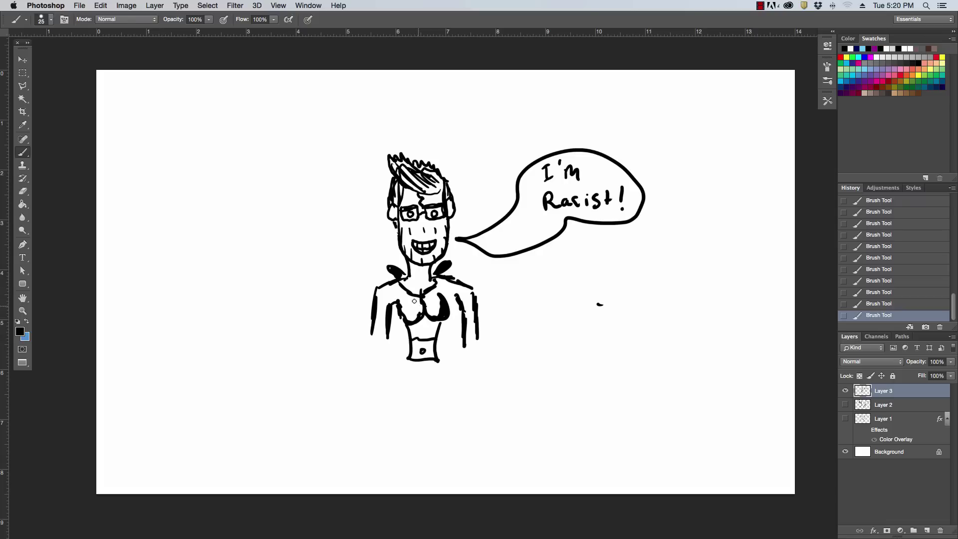
Step: Add chest hair, a waistline, a darker collar and an arm pointing right
mouse_move(417, 307)
mouse_down()
mouse_move(418, 317)
mouse_move(384, 285)
mouse_move(377, 294)
mouse_up()
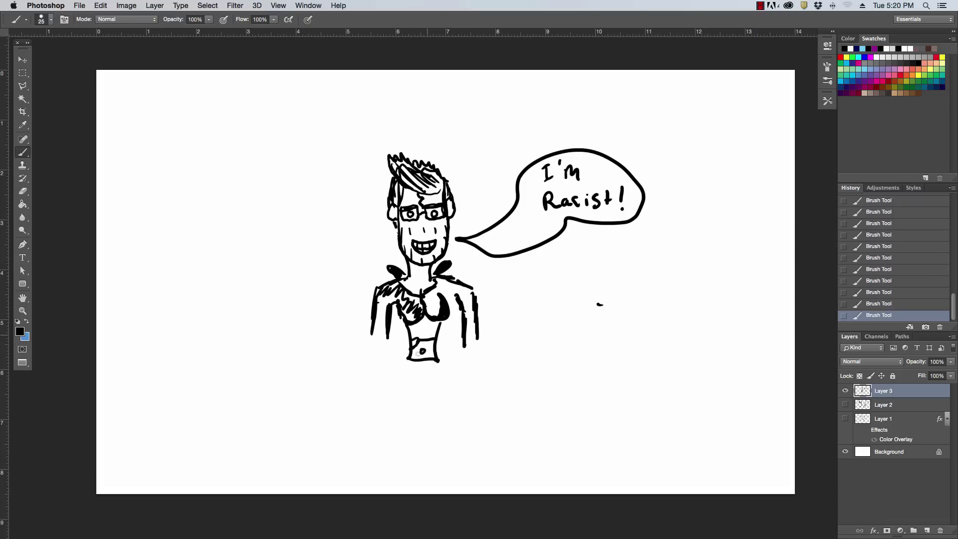
mouse_move(410, 340)
mouse_down()
mouse_move(433, 342)
mouse_move(395, 364)
mouse_up()
drag(402, 274, 429, 279)
mouse_move(469, 353)
mouse_down()
mouse_move(560, 293)
mouse_move(479, 332)
mouse_move(534, 304)
mouse_up()
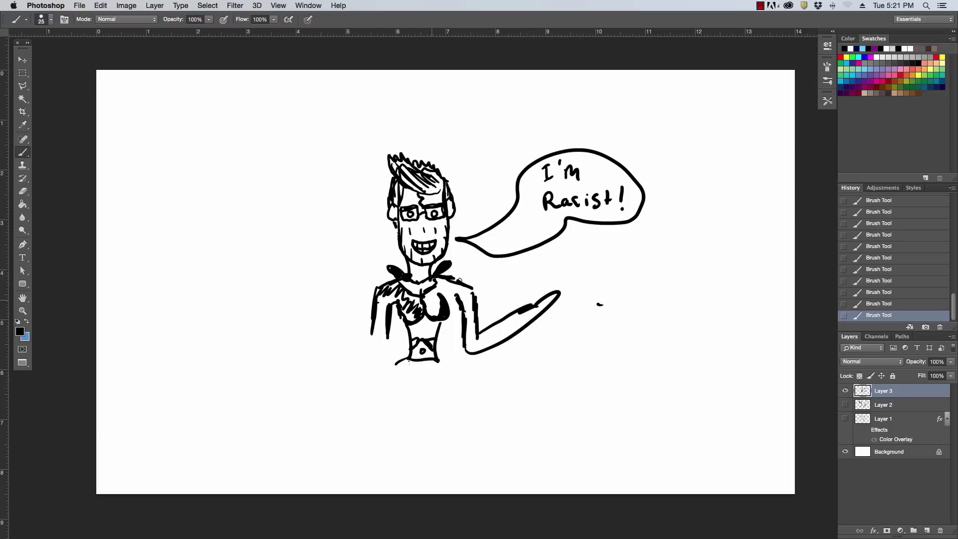
Step: Darken the chest and draw legs in shorts with seams and a right foot
drag(428, 293, 437, 308)
drag(396, 360, 398, 455)
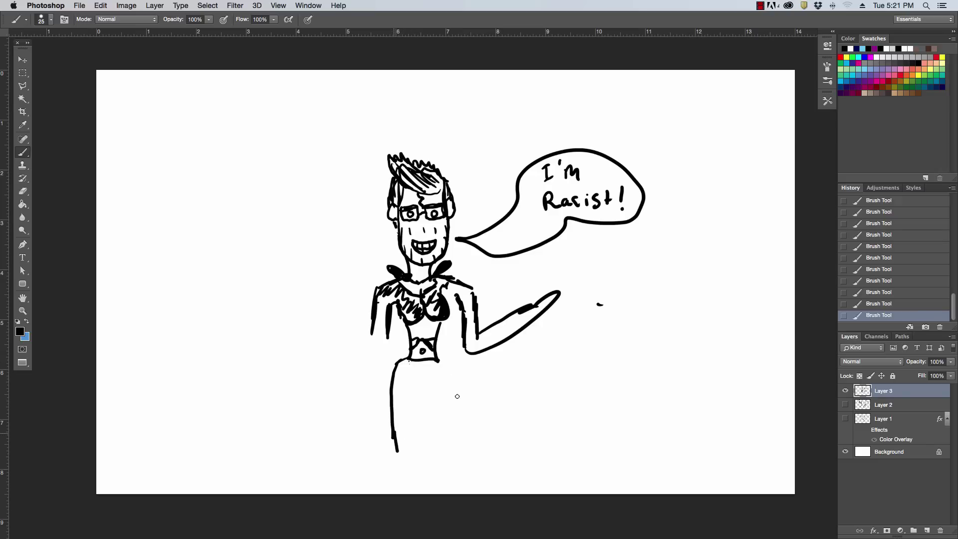
mouse_move(438, 359)
mouse_down()
mouse_move(456, 399)
mouse_move(441, 460)
mouse_move(388, 472)
mouse_move(415, 466)
mouse_up()
mouse_move(394, 398)
mouse_down()
mouse_move(416, 398)
mouse_move(395, 405)
mouse_move(406, 405)
mouse_up()
mouse_move(410, 399)
mouse_down()
mouse_move(424, 383)
mouse_move(432, 400)
mouse_move(456, 399)
mouse_move(433, 407)
mouse_move(435, 462)
mouse_up()
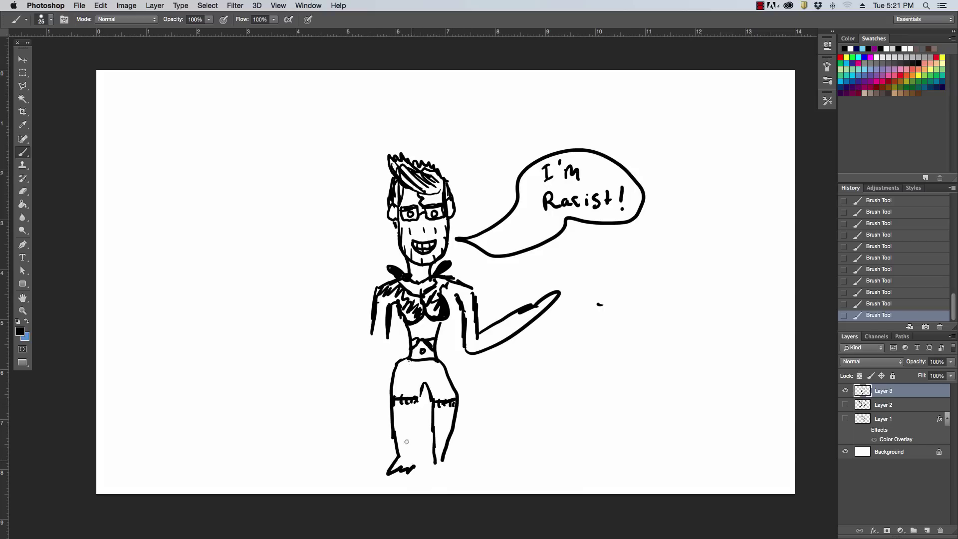
drag(406, 409, 412, 461)
drag(413, 401, 414, 411)
drag(446, 457, 469, 471)
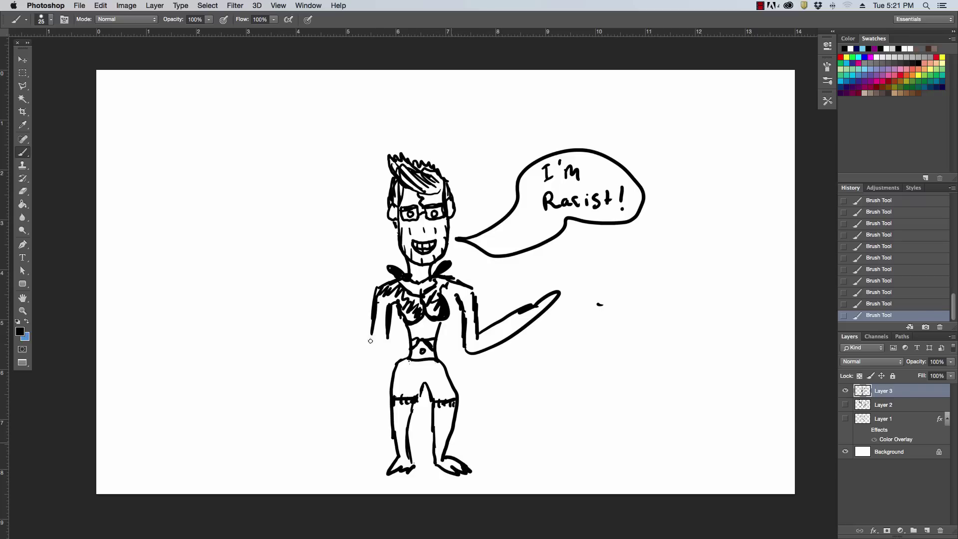
Step: Finish the hand-on-hip left arm, erase a stray hip spot, and draw a fingertip stick
drag(372, 335, 389, 380)
drag(385, 339, 394, 368)
drag(399, 373, 406, 388)
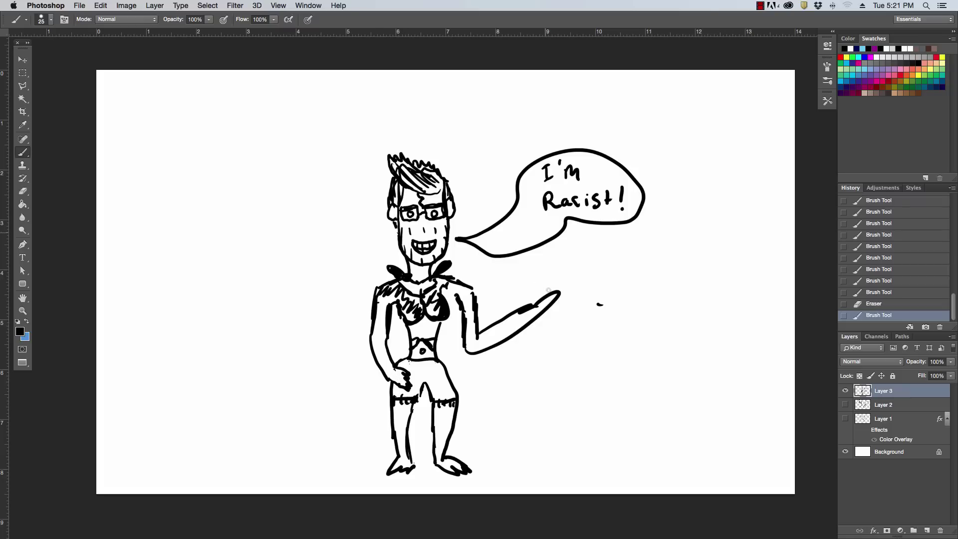
click(552, 305)
drag(549, 285, 552, 333)
click(553, 264)
click(23, 204)
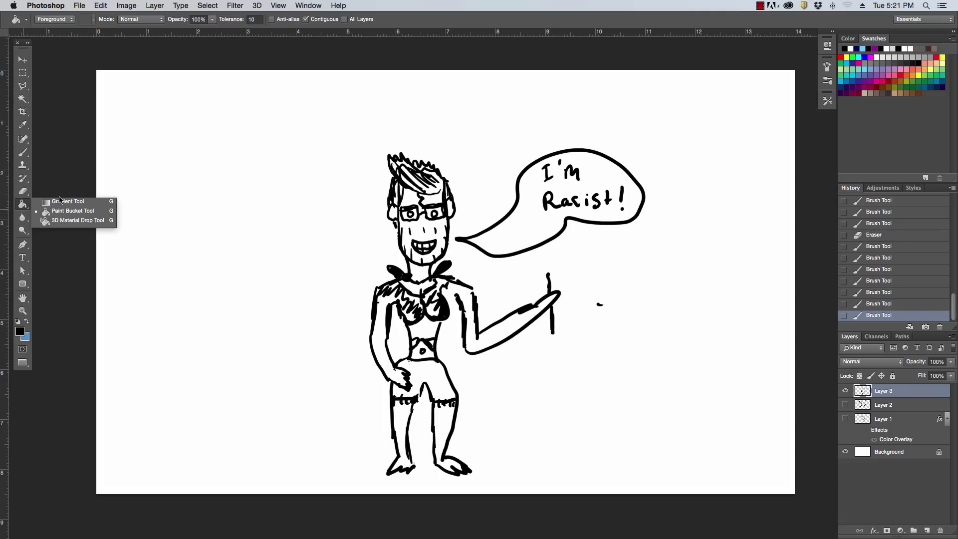
key(shift+g)
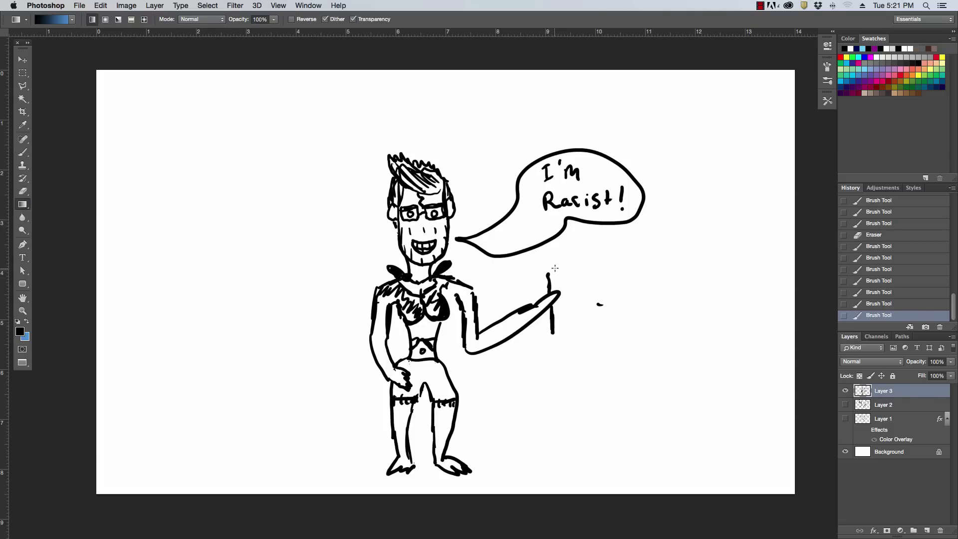
drag(557, 267, 556, 269)
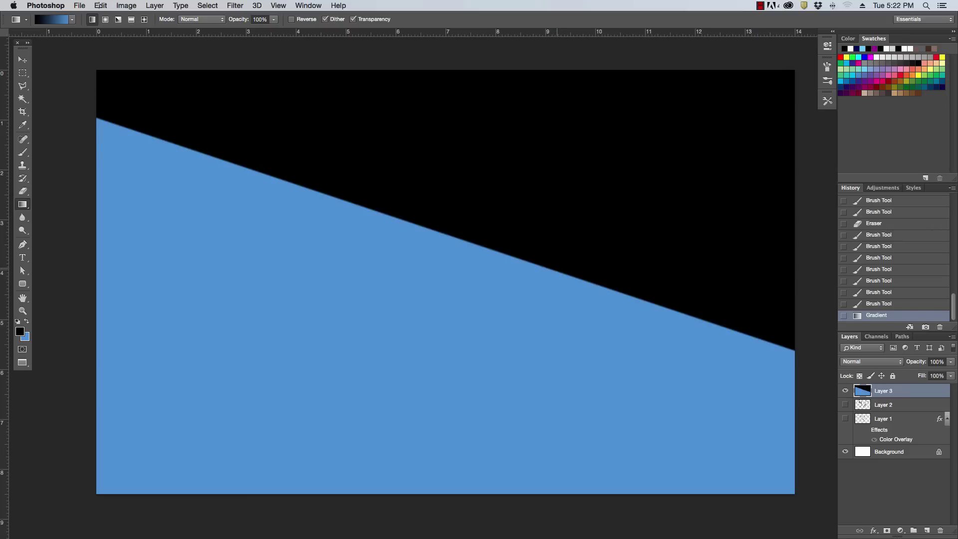
click(100, 5)
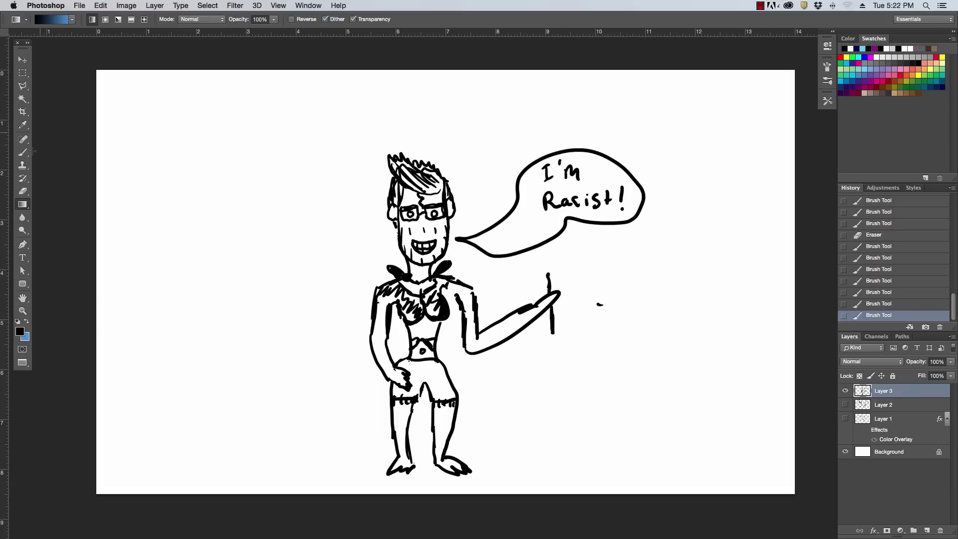
Step: Hatch the shoulder and arms, then top the stick with a circle and short rays
key(b)
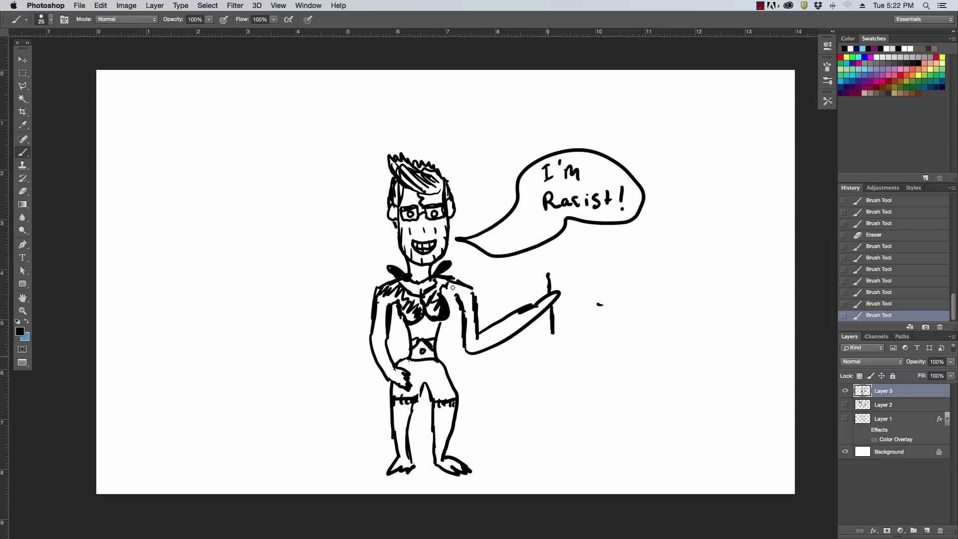
mouse_move(454, 289)
mouse_down()
mouse_move(445, 294)
mouse_move(489, 333)
mouse_move(529, 320)
mouse_move(512, 318)
mouse_up()
mouse_move(380, 302)
mouse_down()
mouse_move(377, 347)
mouse_move(384, 311)
mouse_move(429, 337)
mouse_up()
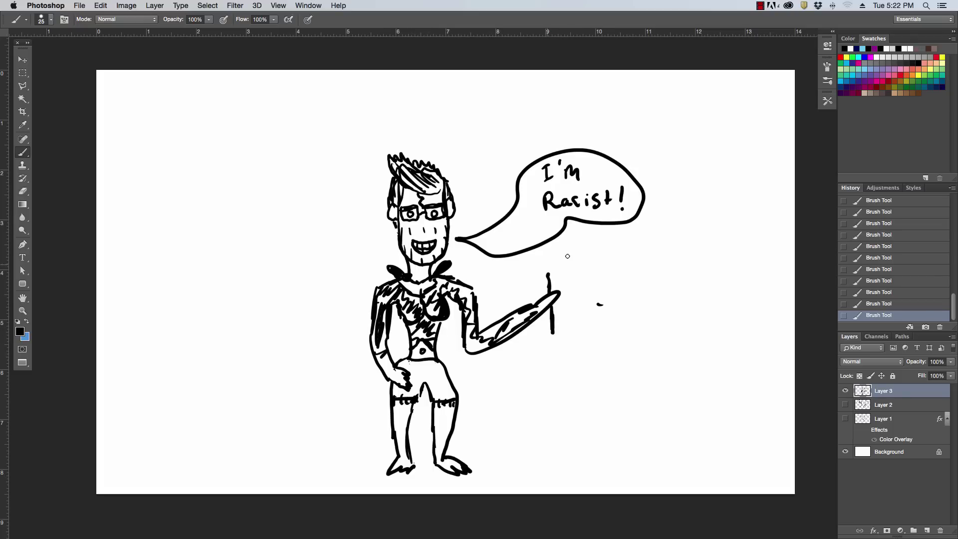
mouse_move(559, 268)
mouse_down()
mouse_move(572, 252)
mouse_move(580, 275)
mouse_up()
mouse_move(518, 253)
mouse_down()
mouse_move(532, 262)
mouse_move(514, 287)
mouse_move(571, 296)
mouse_up()
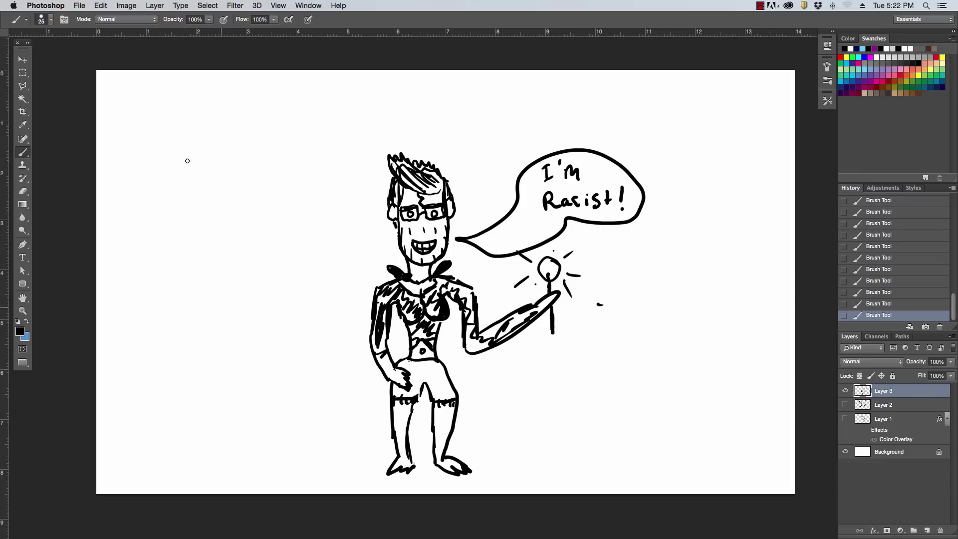
Step: Draw a sun in the upper left with rays, two eyes and a wavy mouth
drag(247, 124, 284, 146)
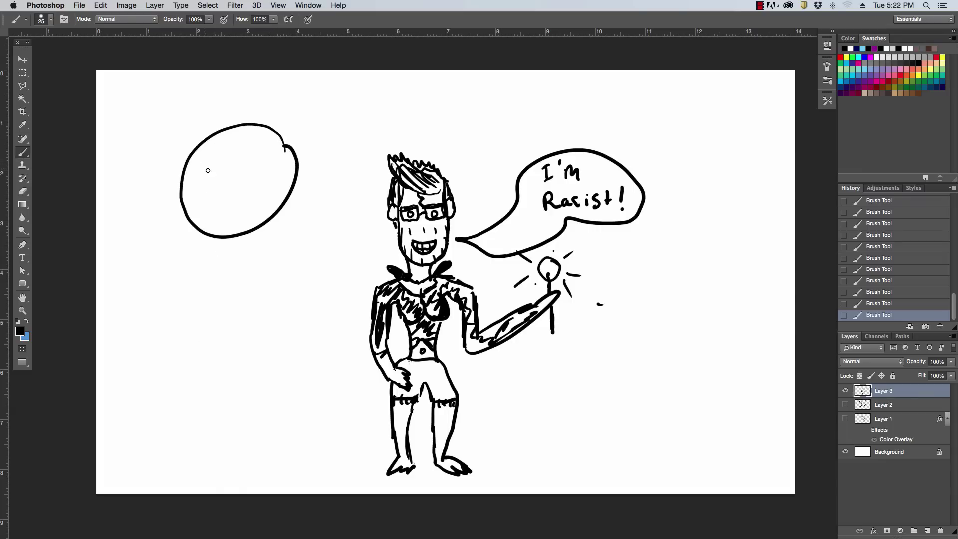
drag(186, 135, 151, 106)
drag(251, 111, 259, 78)
drag(301, 131, 332, 104)
drag(307, 206, 332, 236)
click(253, 250)
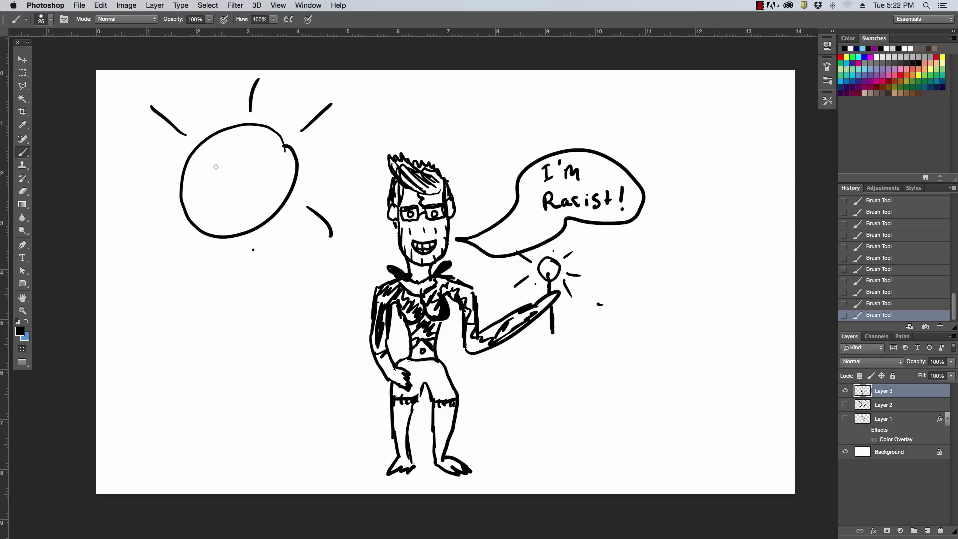
drag(195, 253, 160, 280)
drag(159, 219, 116, 234)
drag(212, 163, 256, 168)
drag(209, 204, 262, 193)
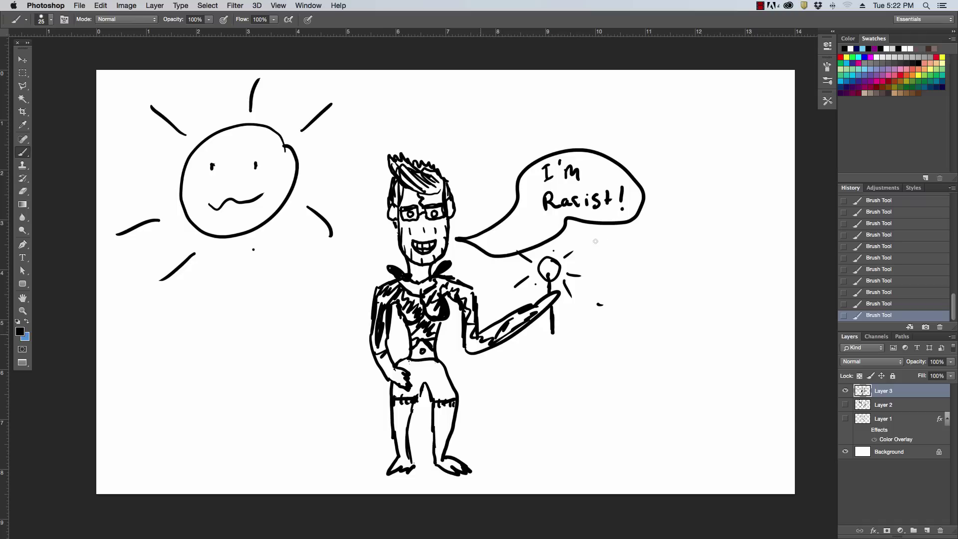
Step: Add light rays around the lollipop and more hatching along the forearm
drag(574, 230, 570, 239)
click(582, 260)
mouse_move(600, 240)
mouse_down()
mouse_move(590, 245)
mouse_move(600, 263)
mouse_up()
drag(579, 284, 590, 300)
mouse_move(515, 269)
mouse_down()
mouse_move(499, 273)
mouse_move(517, 299)
mouse_up()
mouse_move(495, 334)
mouse_down()
mouse_move(523, 314)
mouse_move(481, 340)
mouse_up()
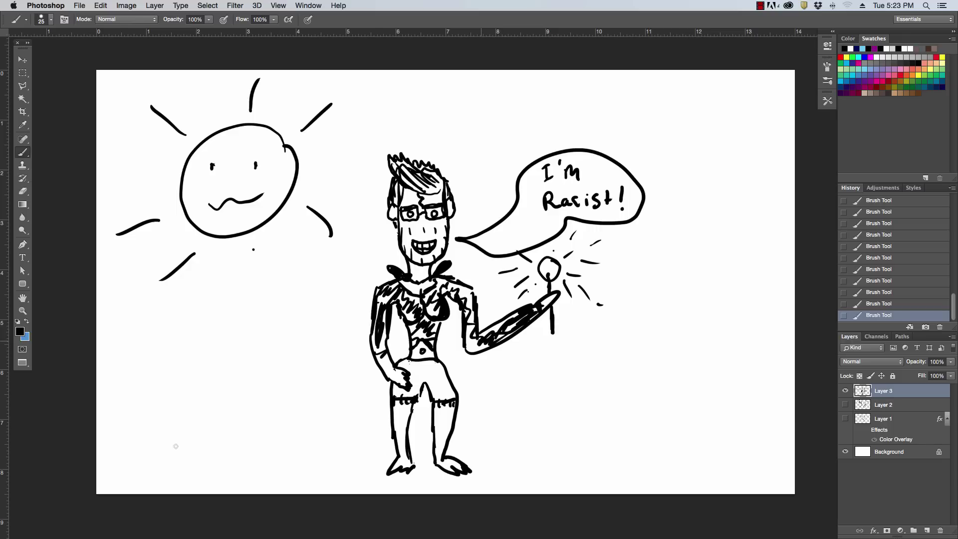
Step: Draw a ground line across the bottom and a second face outline with nose and jaw
drag(98, 449, 791, 417)
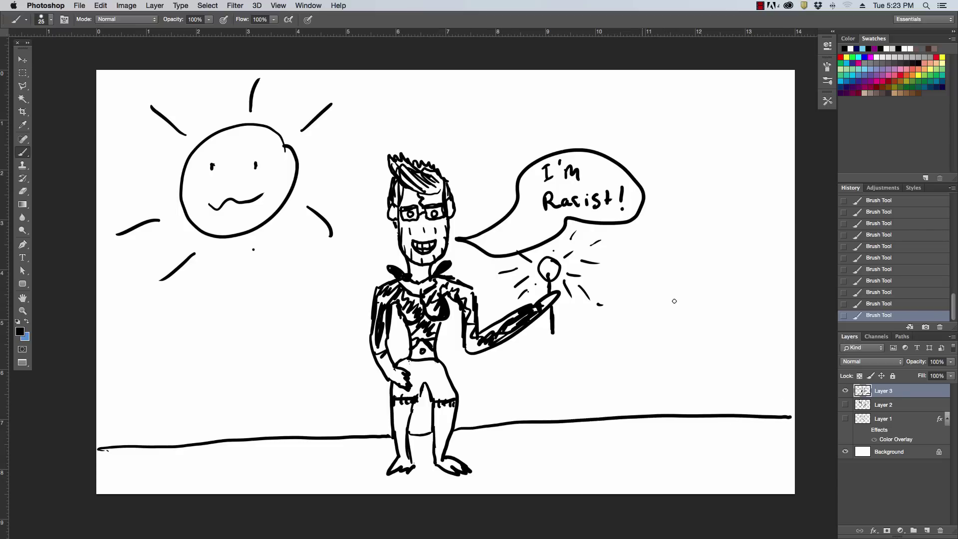
drag(633, 309, 759, 293)
mouse_move(648, 298)
mouse_down()
mouse_move(684, 263)
mouse_move(729, 289)
mouse_up()
drag(651, 319, 661, 362)
mouse_move(690, 318)
mouse_down()
mouse_move(674, 348)
mouse_move(694, 345)
mouse_up()
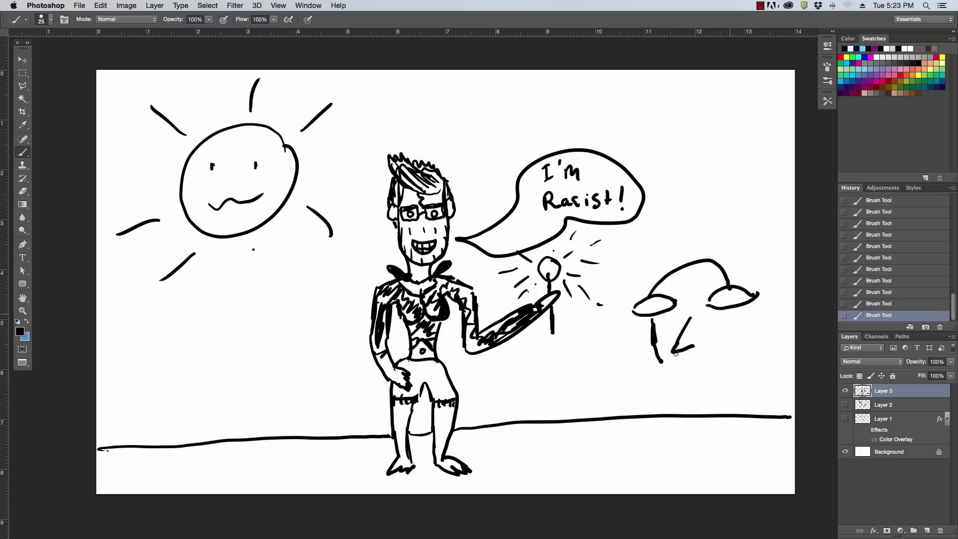
mouse_move(730, 309)
mouse_down()
mouse_move(727, 353)
mouse_move(673, 375)
mouse_move(693, 357)
mouse_move(701, 371)
mouse_up()
Step: Add a pointed spiky crest, irises in both eyes, and a neck line
mouse_move(646, 292)
mouse_down()
mouse_move(696, 245)
mouse_move(743, 235)
mouse_move(731, 285)
mouse_up()
mouse_move(659, 274)
mouse_down()
mouse_move(679, 242)
mouse_move(708, 247)
mouse_move(728, 270)
mouse_up()
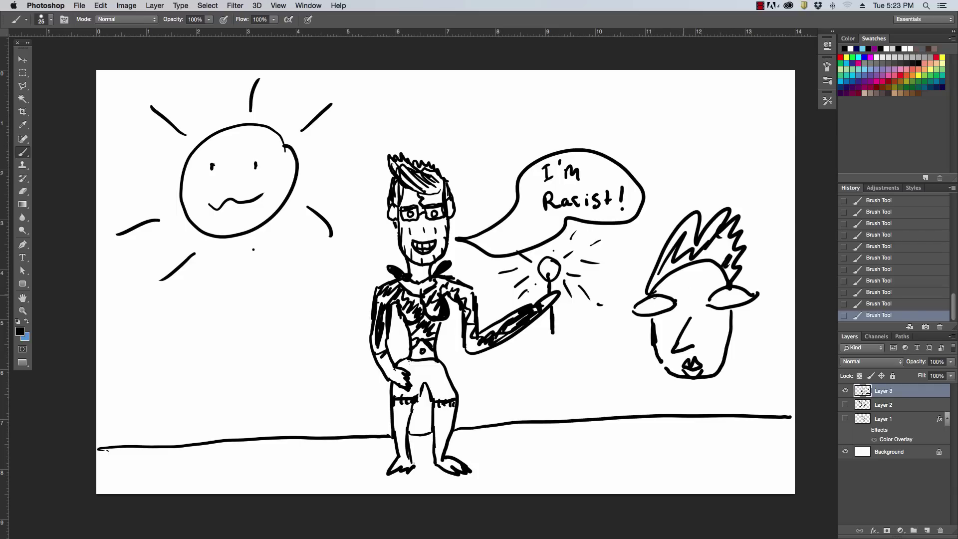
drag(649, 299, 657, 312)
drag(730, 297, 729, 291)
mouse_move(731, 323)
mouse_down()
mouse_move(747, 380)
mouse_move(720, 413)
mouse_move(781, 383)
mouse_move(760, 407)
mouse_move(761, 436)
mouse_move(745, 439)
mouse_move(766, 444)
mouse_move(746, 443)
mouse_up()
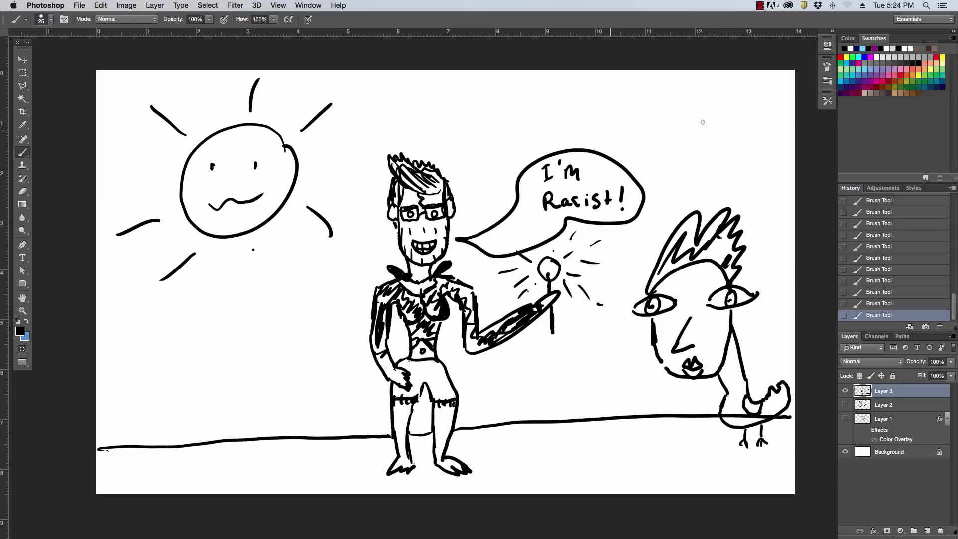
Step: Draw two M-shaped birds flying near the top of the sky
drag(608, 136, 719, 125)
drag(447, 135, 452, 129)
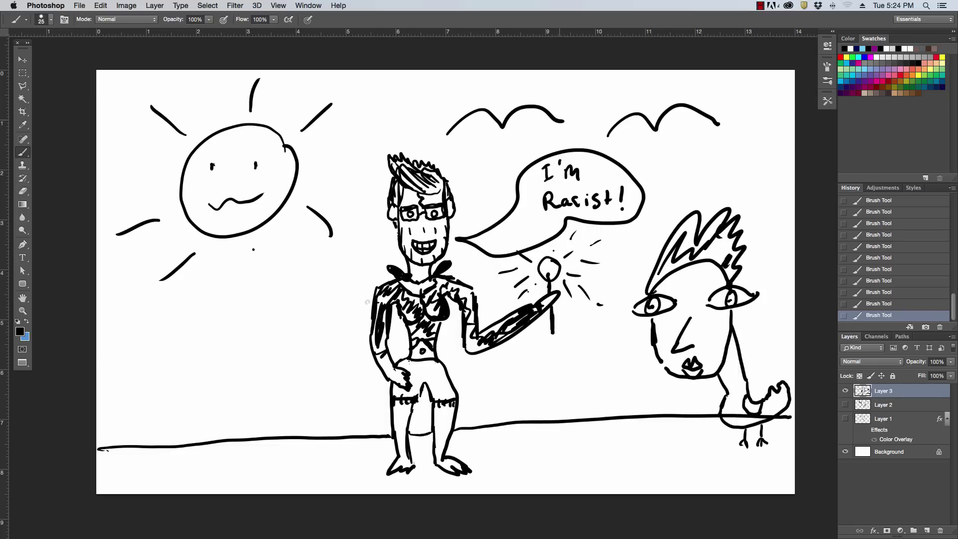
Step: Draw two wavy lines left of the man's waist, rounding them into a cloud shape
drag(369, 303, 236, 285)
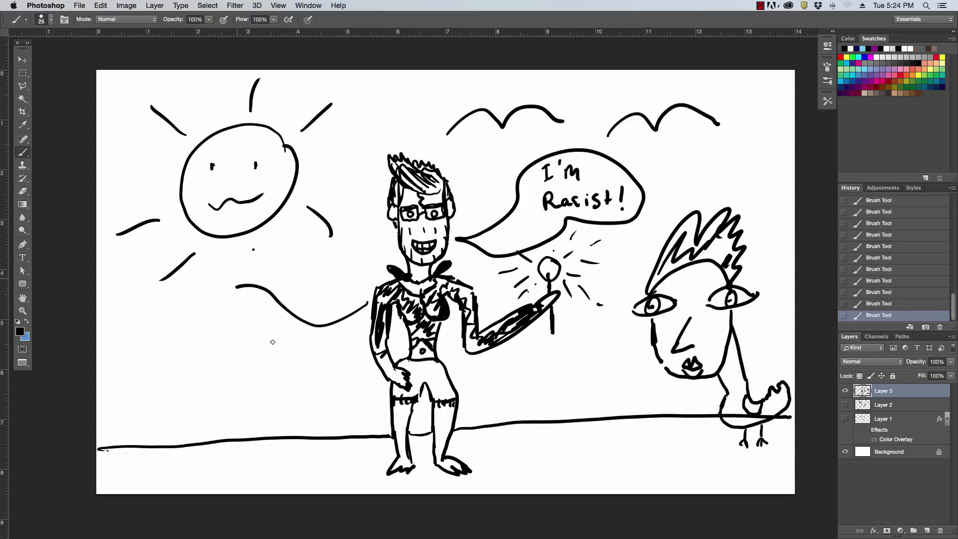
drag(369, 307, 209, 338)
mouse_move(239, 286)
mouse_down()
mouse_move(185, 320)
mouse_move(215, 335)
mouse_move(177, 331)
mouse_up()
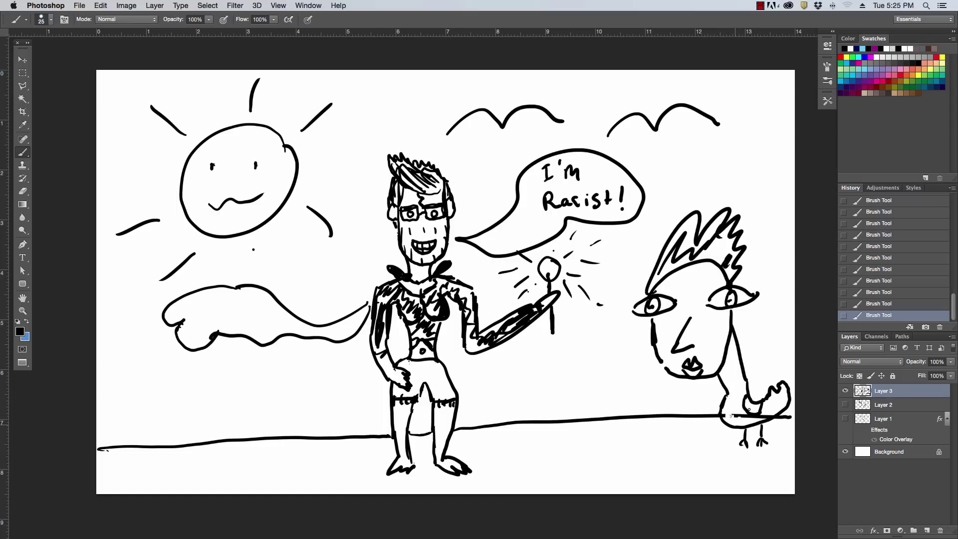
click(748, 409)
click(844, 390)
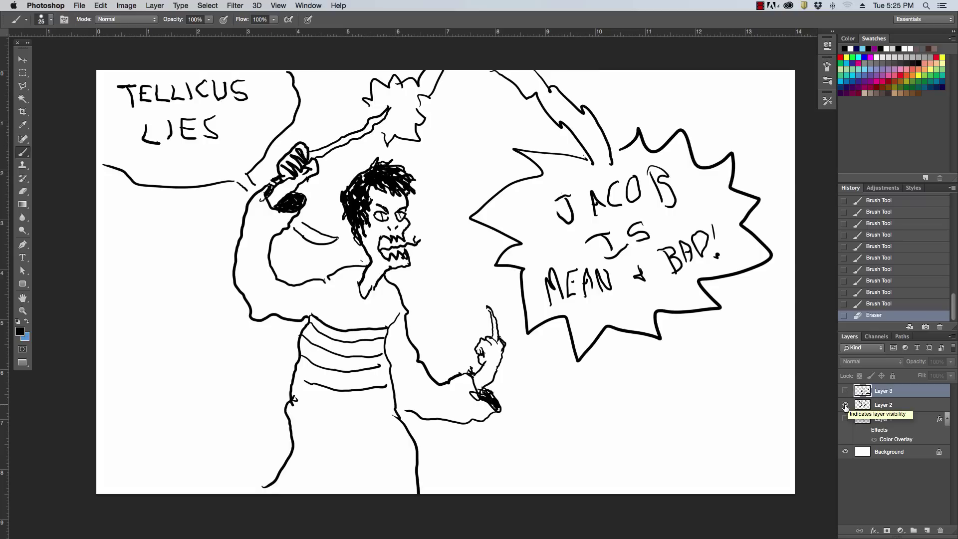
click(844, 404)
click(844, 404)
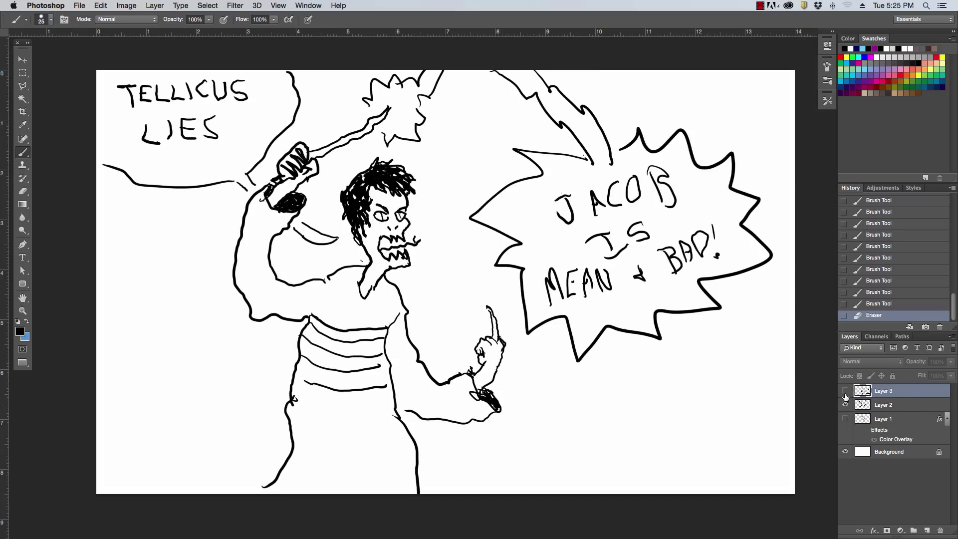
click(844, 405)
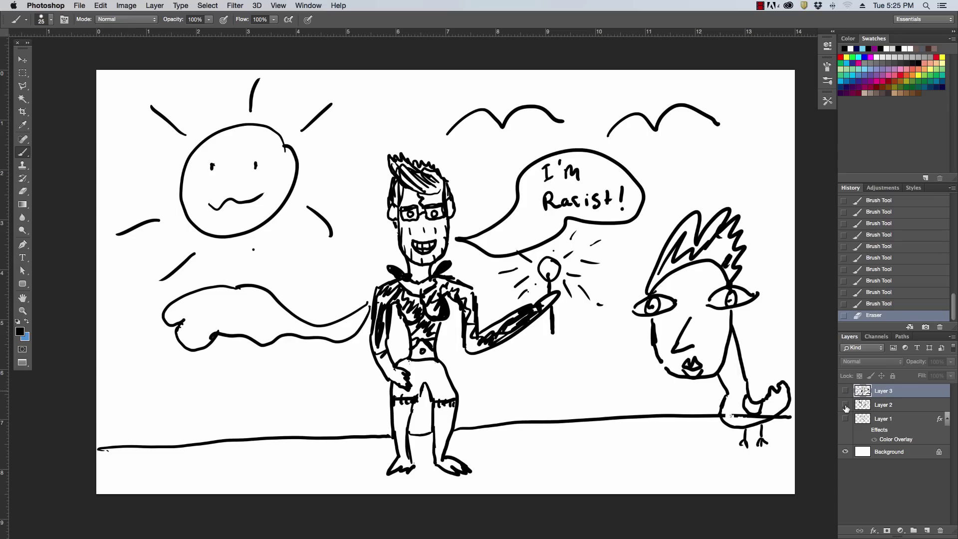
click(844, 390)
click(844, 404)
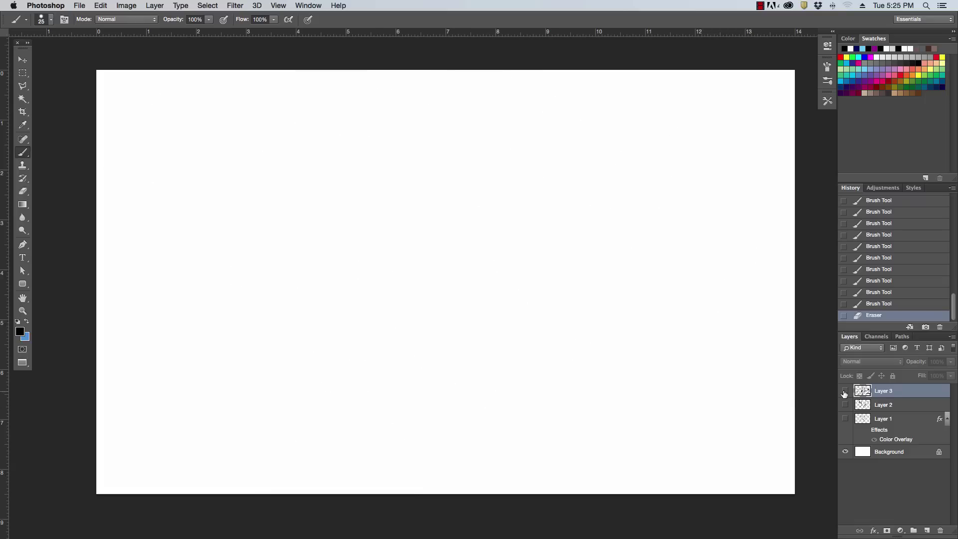
click(845, 391)
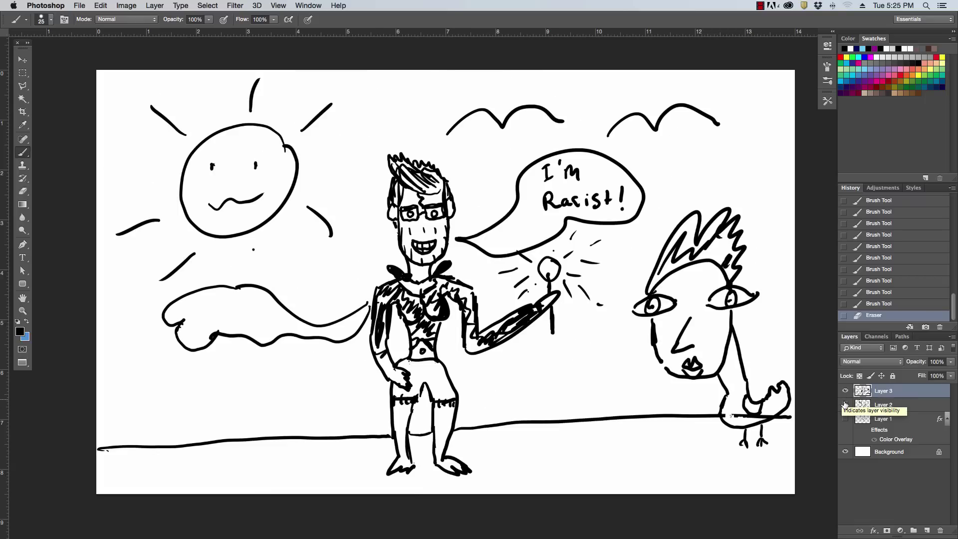
click(844, 393)
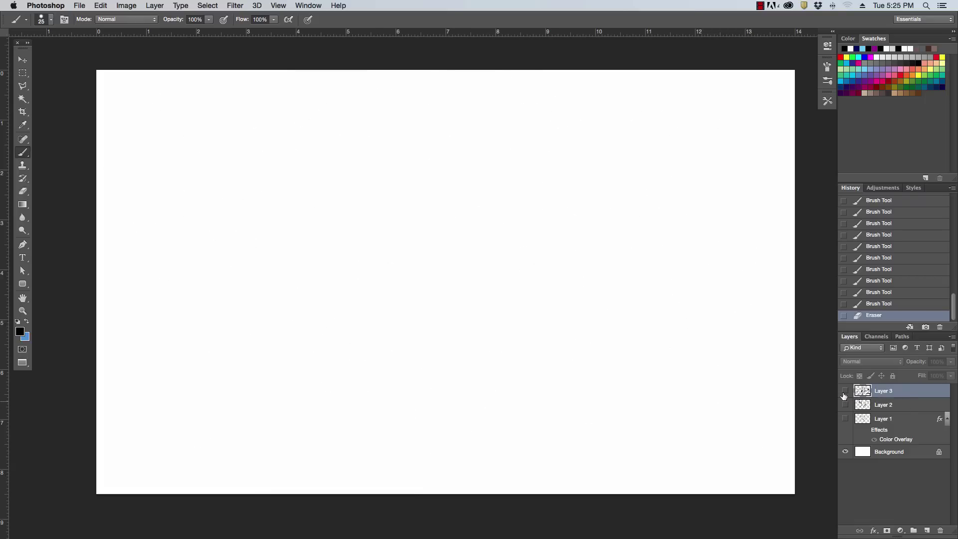
click(844, 404)
click(844, 391)
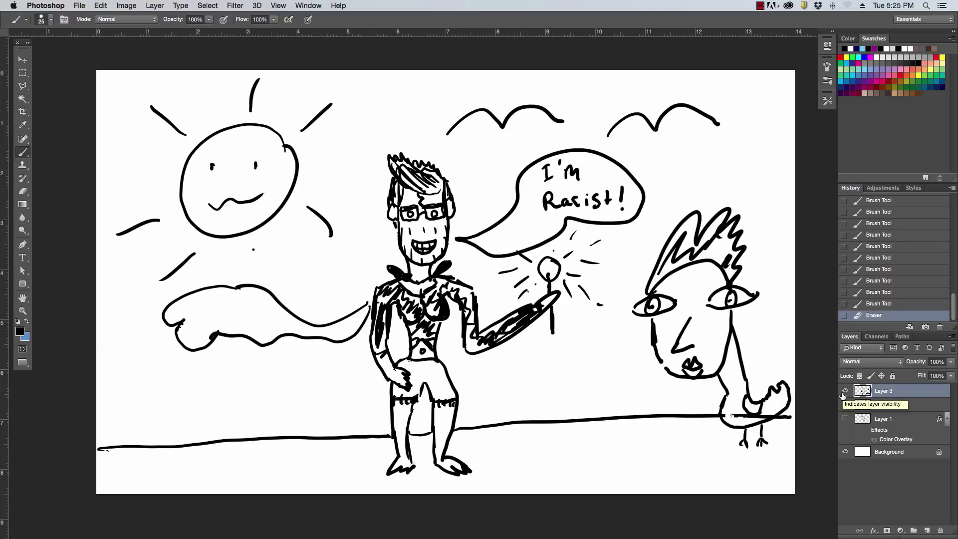
click(846, 392)
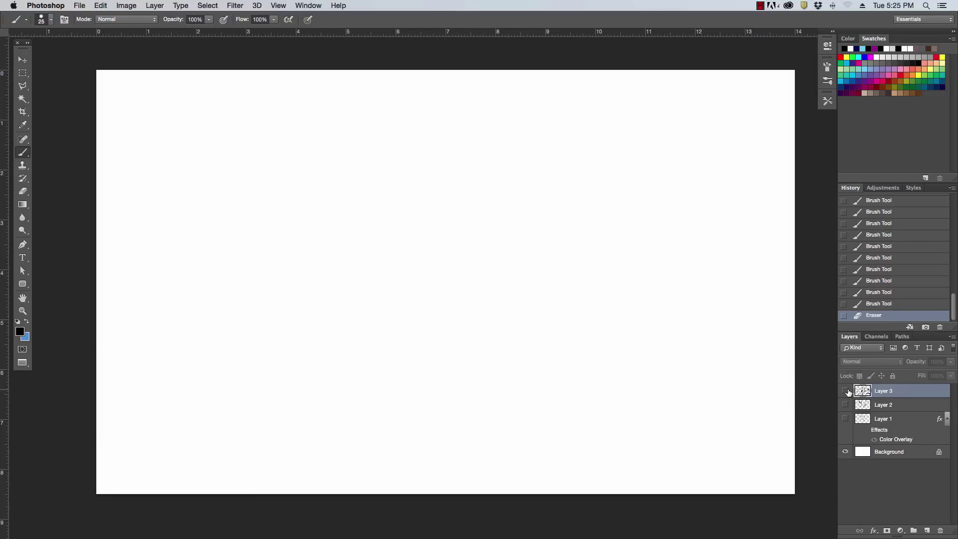
click(845, 390)
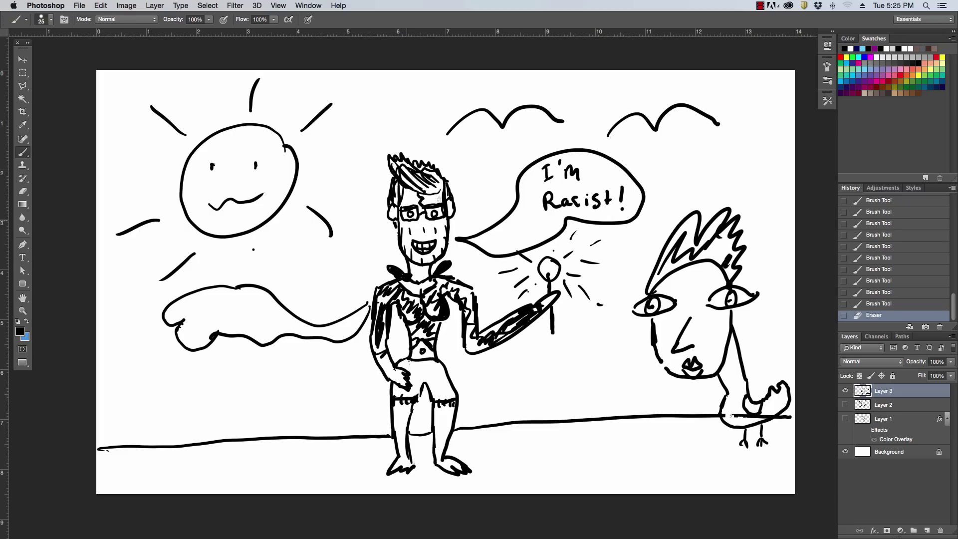
Step: Touch up the man's face and hair, then hide Layer 3 and show Layer 2
mouse_move(418, 198)
mouse_down()
mouse_move(408, 204)
mouse_move(447, 193)
mouse_up()
click(845, 391)
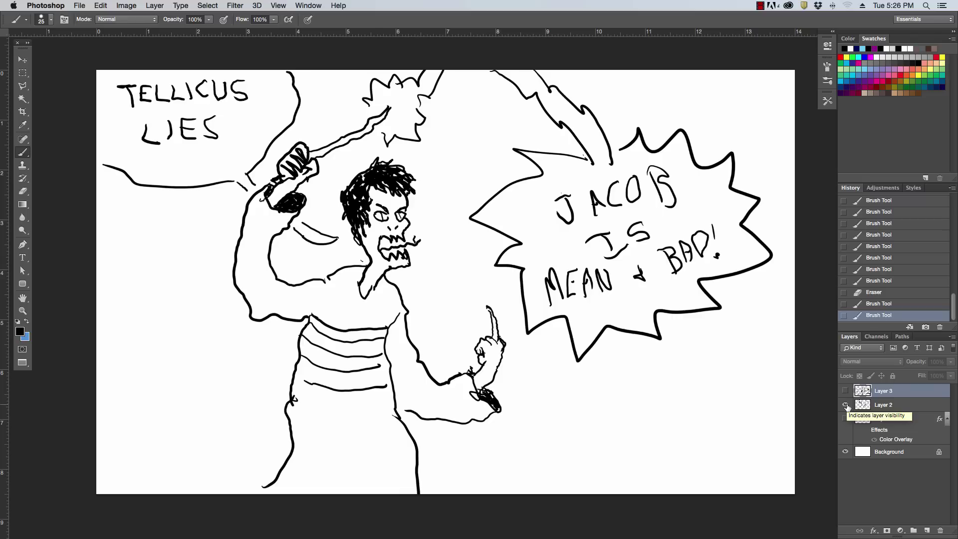
Step: Toggle the Layer 2 and Layer 3 eye icons to compare, ending with both visible
click(845, 405)
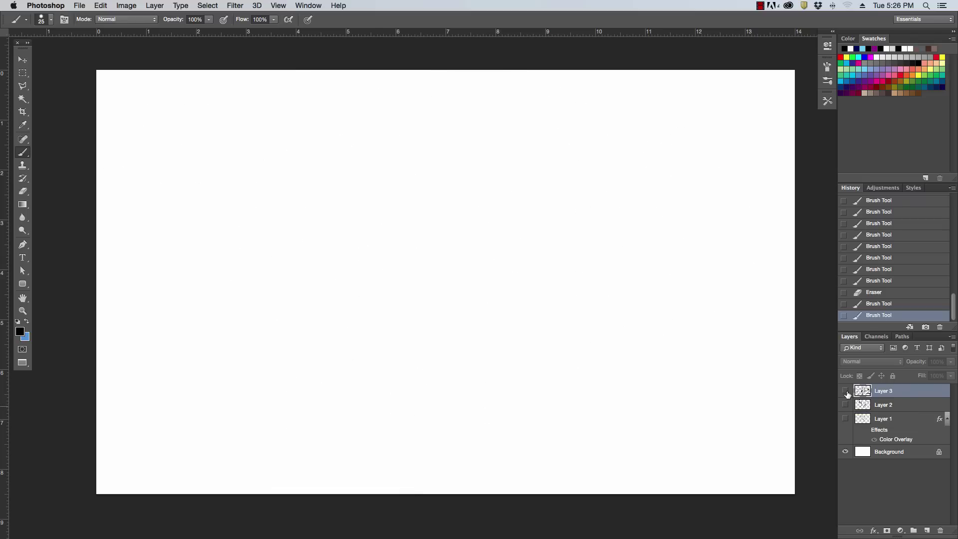
click(845, 391)
click(845, 405)
click(845, 391)
click(844, 404)
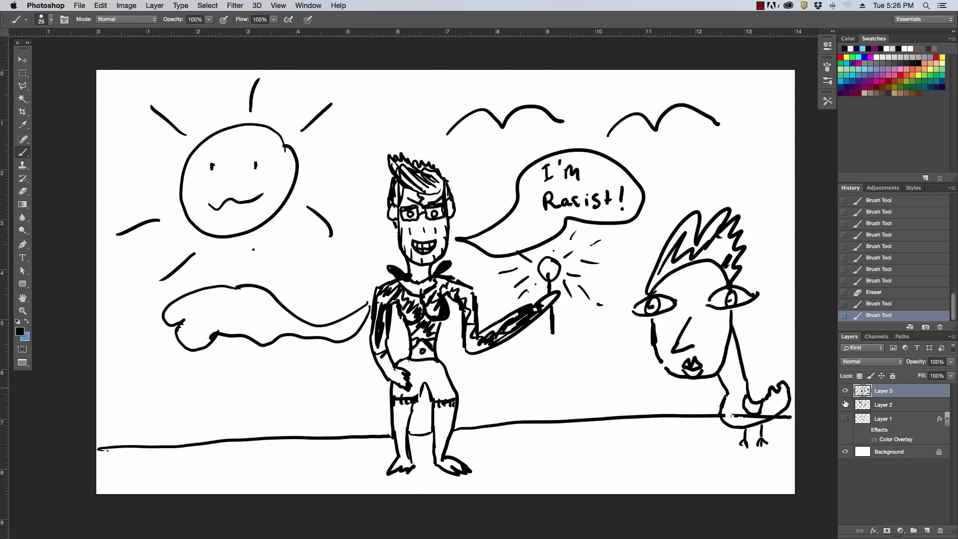
click(845, 391)
click(845, 404)
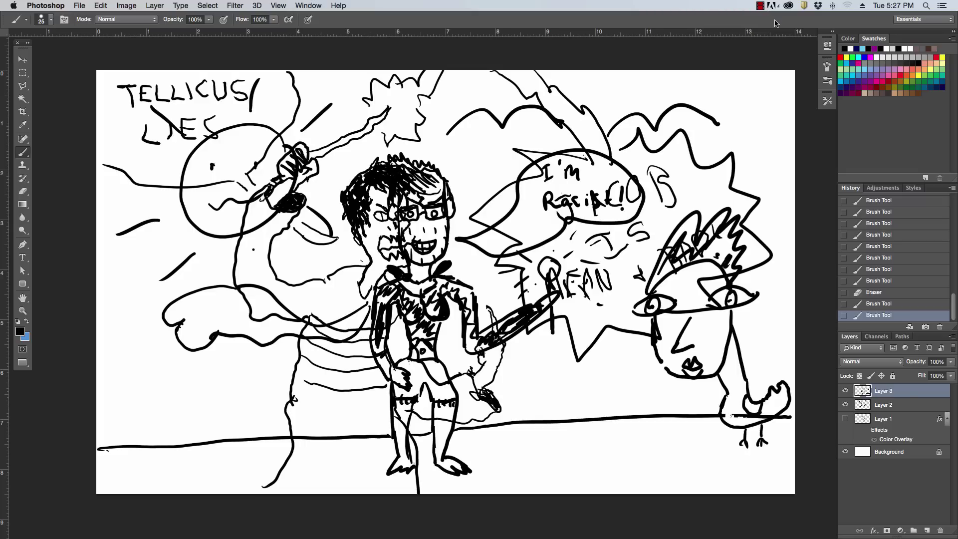
click(759, 5)
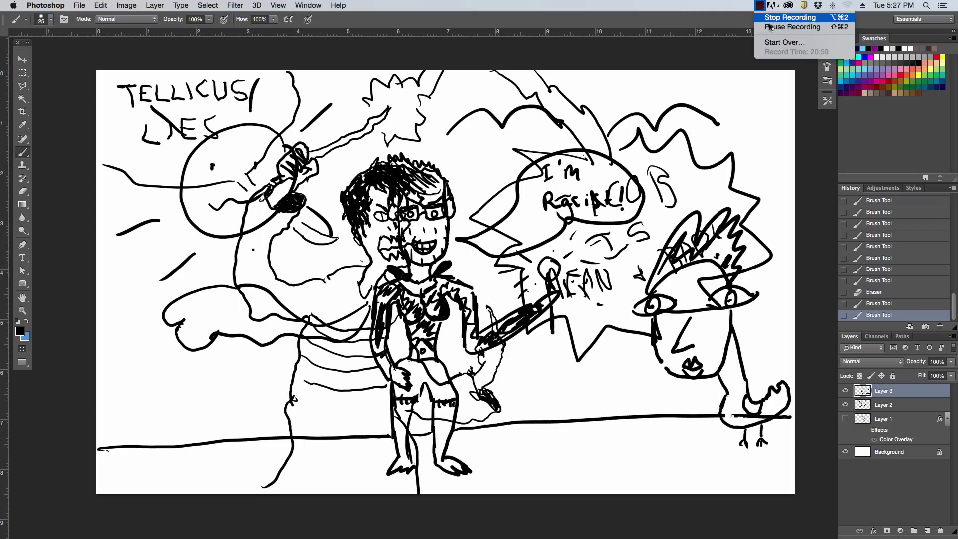